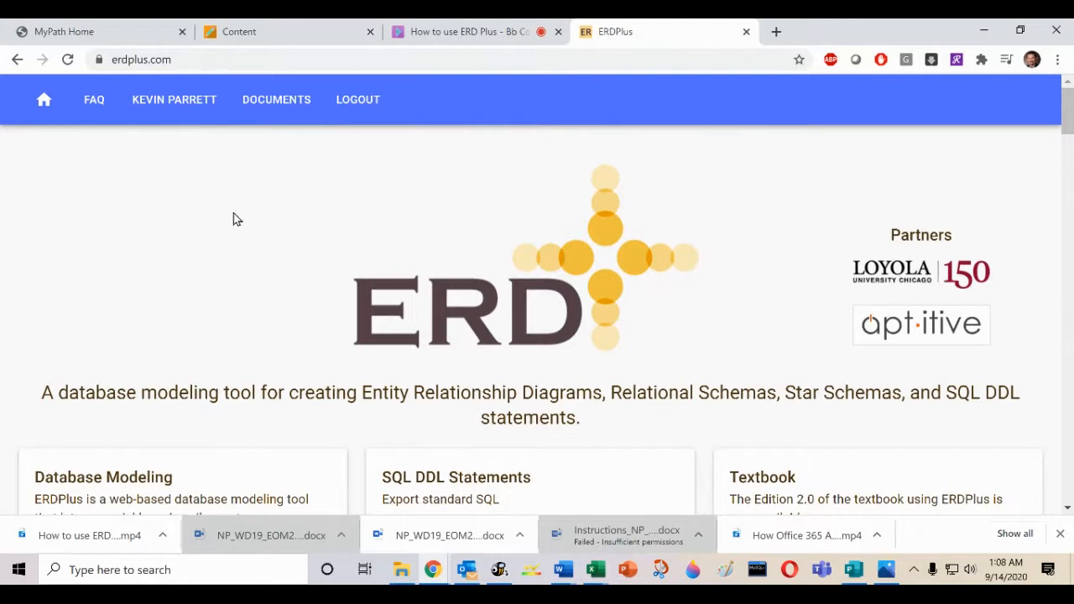
Step: Create a new ER diagram named Example in the documents list and open it for editing
{"action": "left_click", "coordinate": [276, 104]}
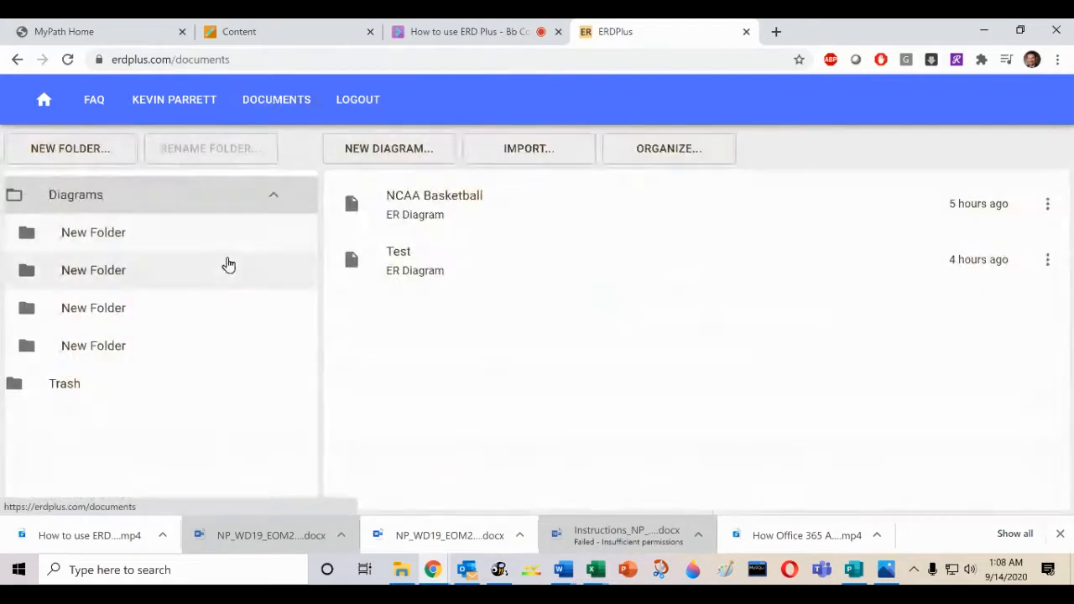
{"action": "left_click", "coordinate": [373, 156]}
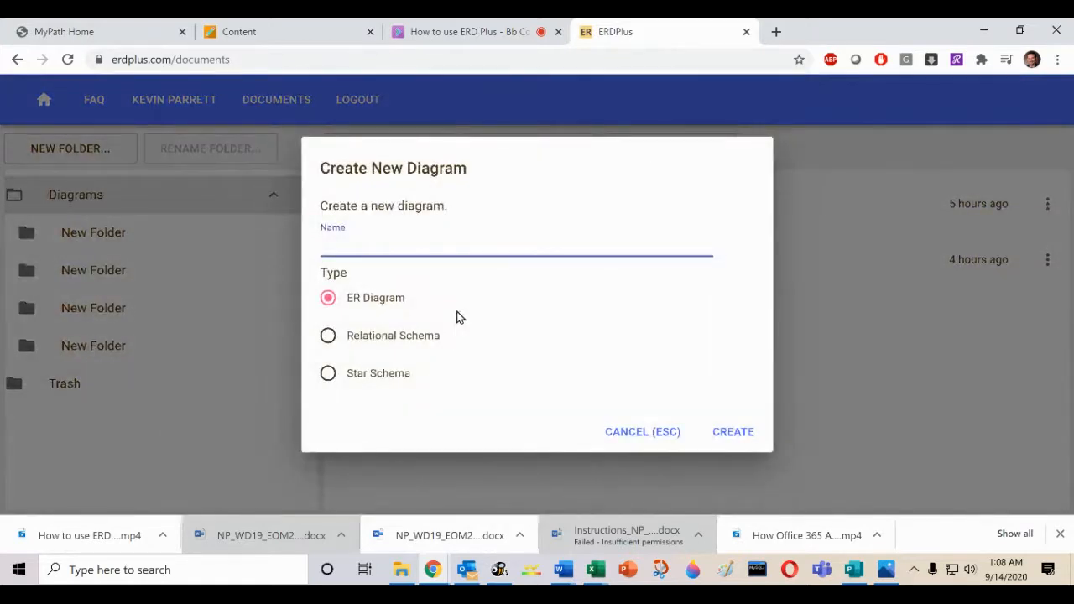
{"action": "type", "text": "Example"}
{"action": "left_click", "coordinate": [733, 438]}
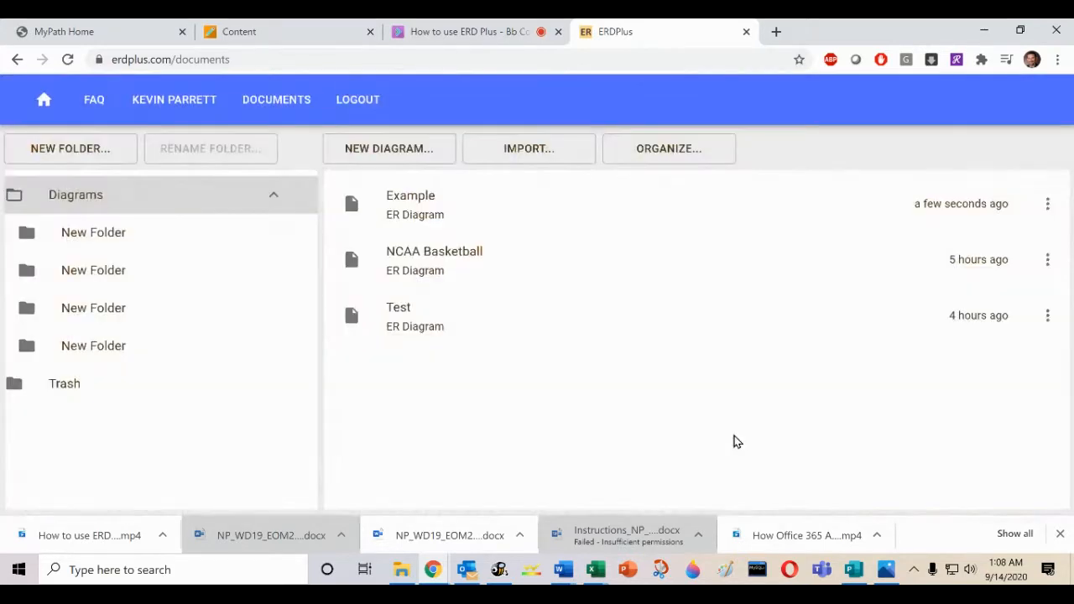
{"action": "left_click", "coordinate": [405, 225]}
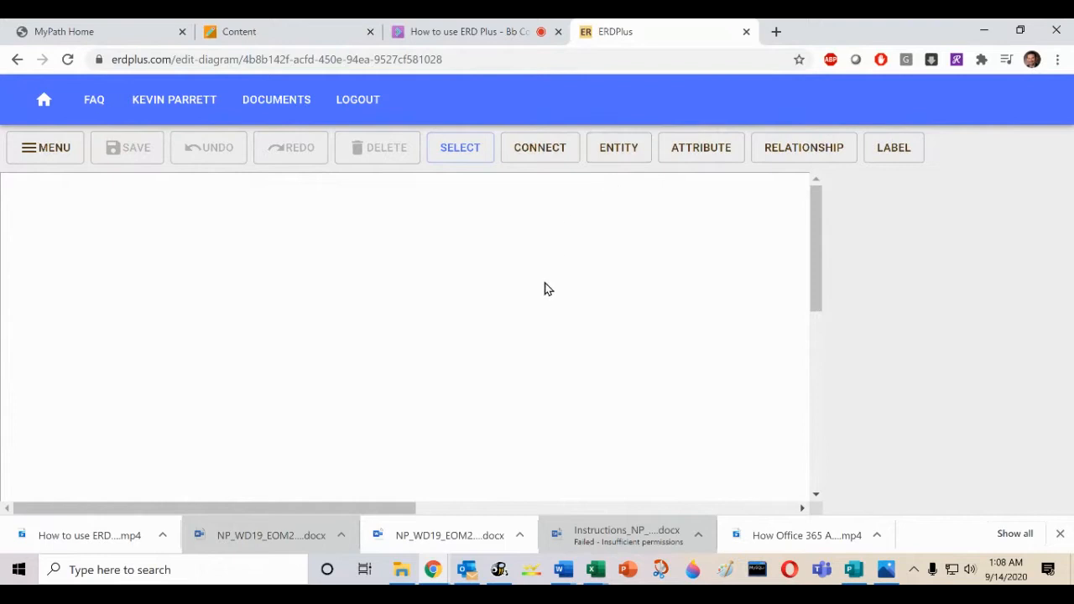
Step: Place a regular entity in the upper-left area of the empty canvas and name it Singer
{"action": "left_click", "coordinate": [620, 159]}
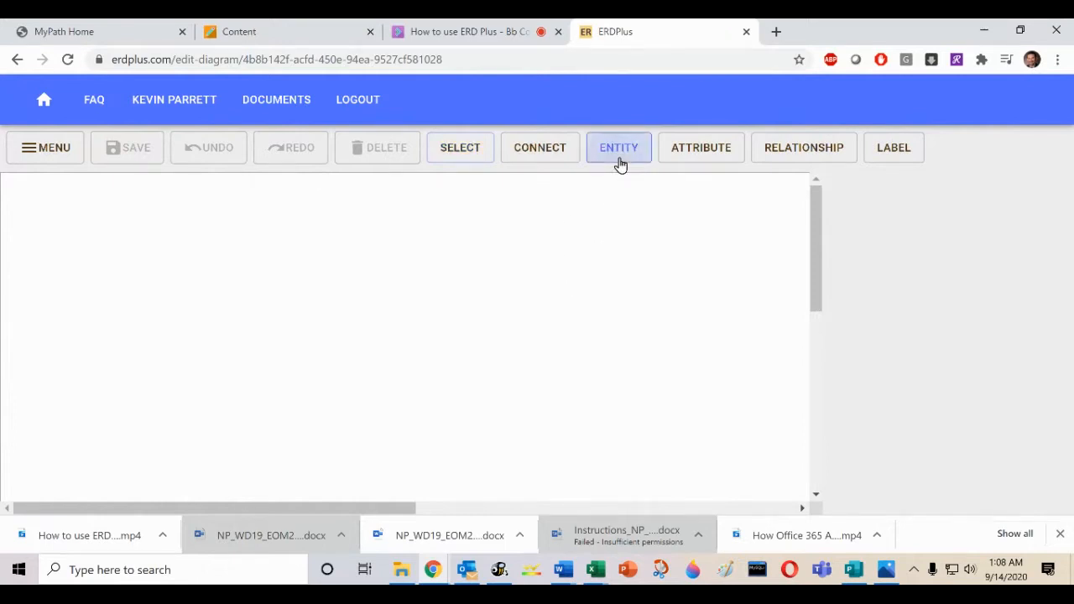
{"action": "left_click", "coordinate": [190, 283]}
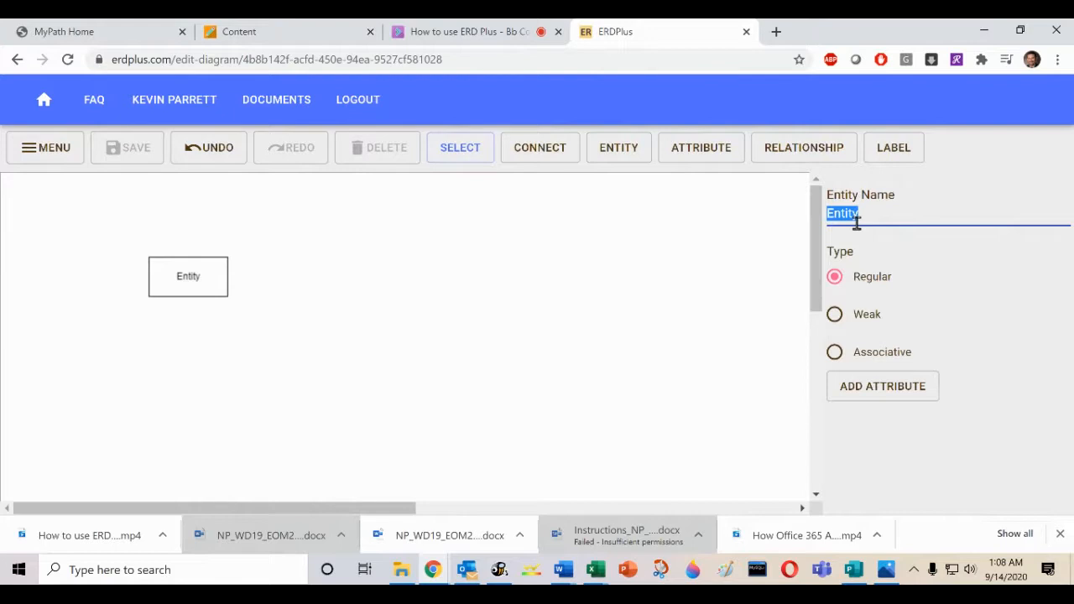
{"action": "type", "text": "Singer"}
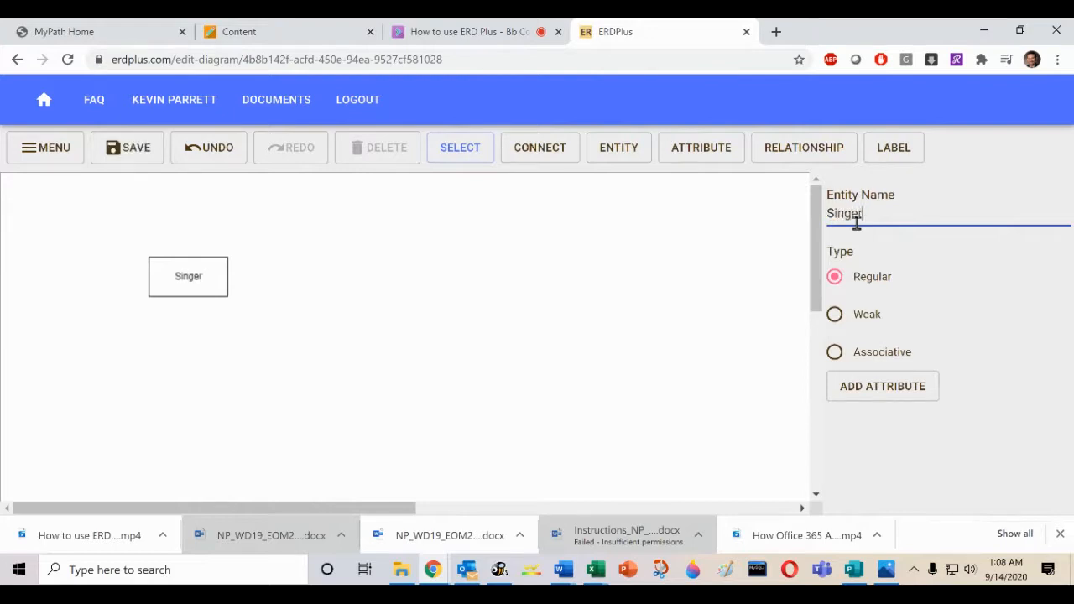
Step: Add five attributes to the Singer entity
{"action": "left_click", "coordinate": [205, 285]}
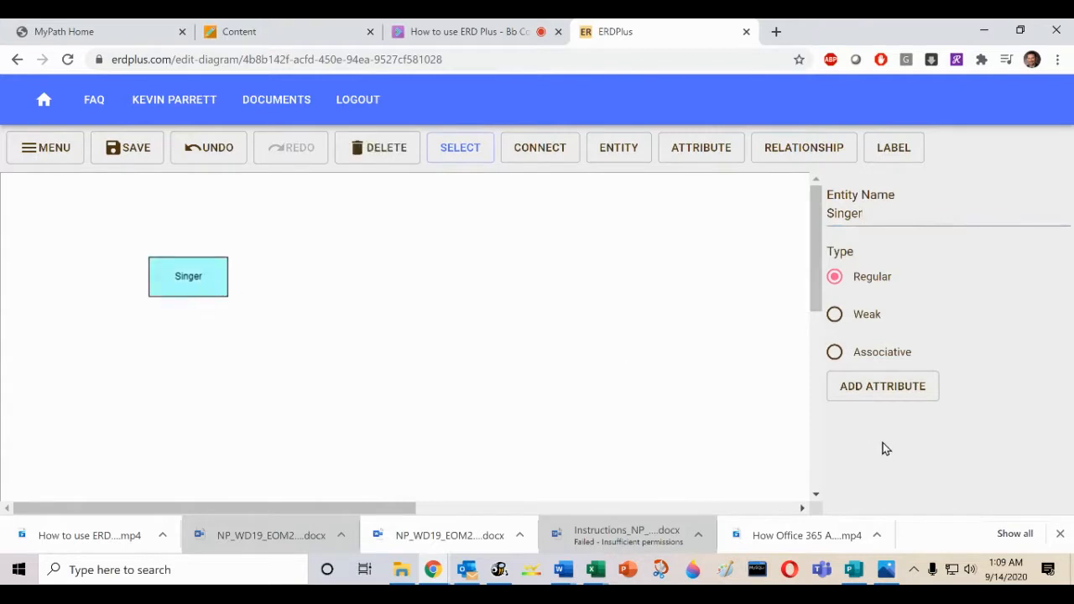
{"action": "left_click", "coordinate": [861, 395]}
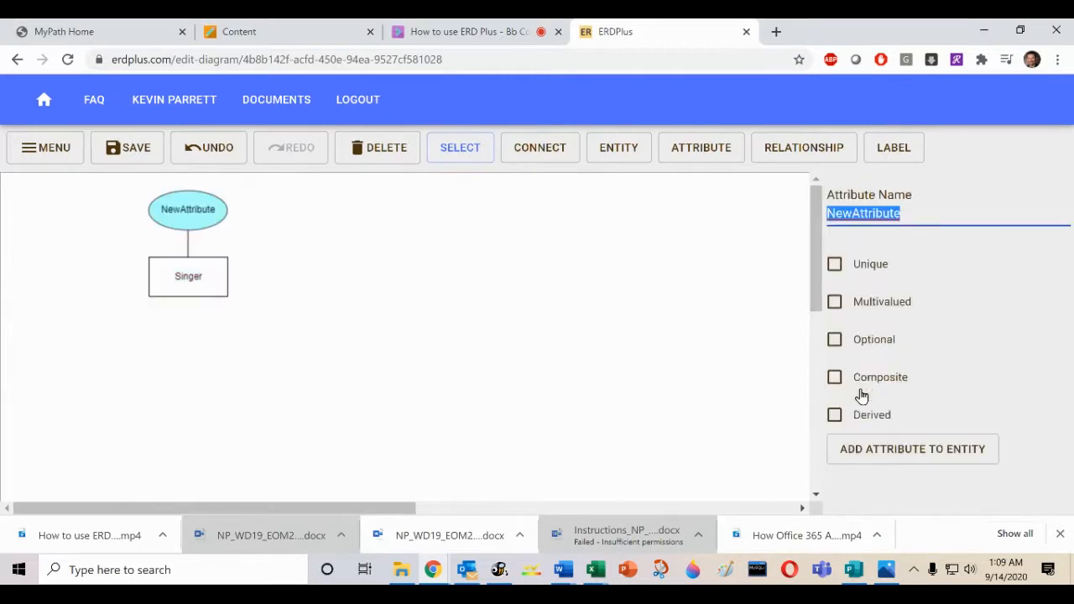
{"action": "left_click", "coordinate": [862, 388]}
{"action": "left_click", "coordinate": [834, 378]}
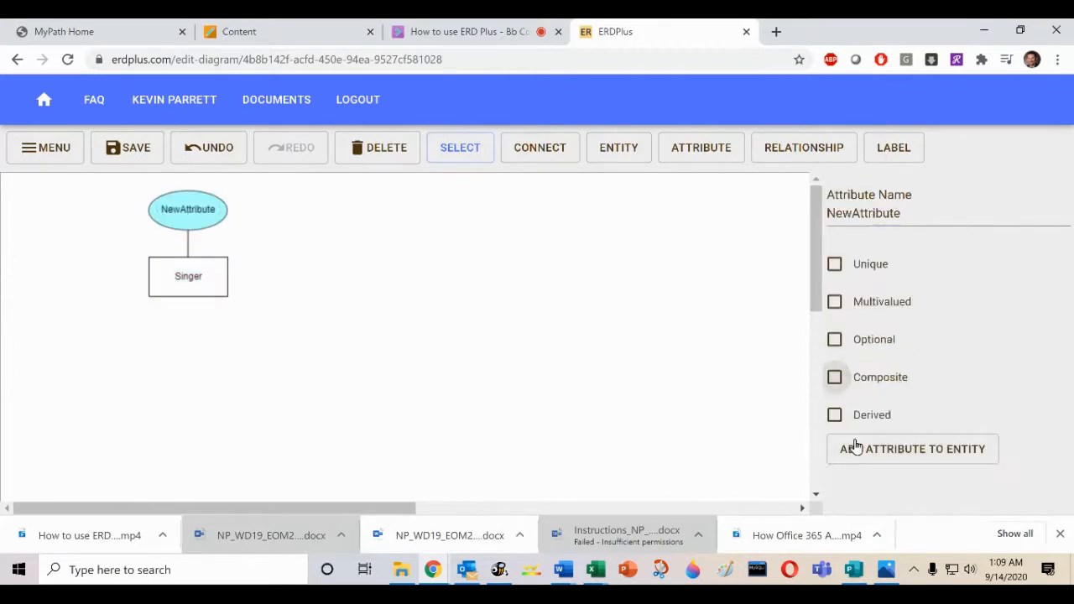
{"action": "left_click", "coordinate": [863, 460]}
{"action": "left_click", "coordinate": [864, 460]}
{"action": "left_click", "coordinate": [864, 461]}
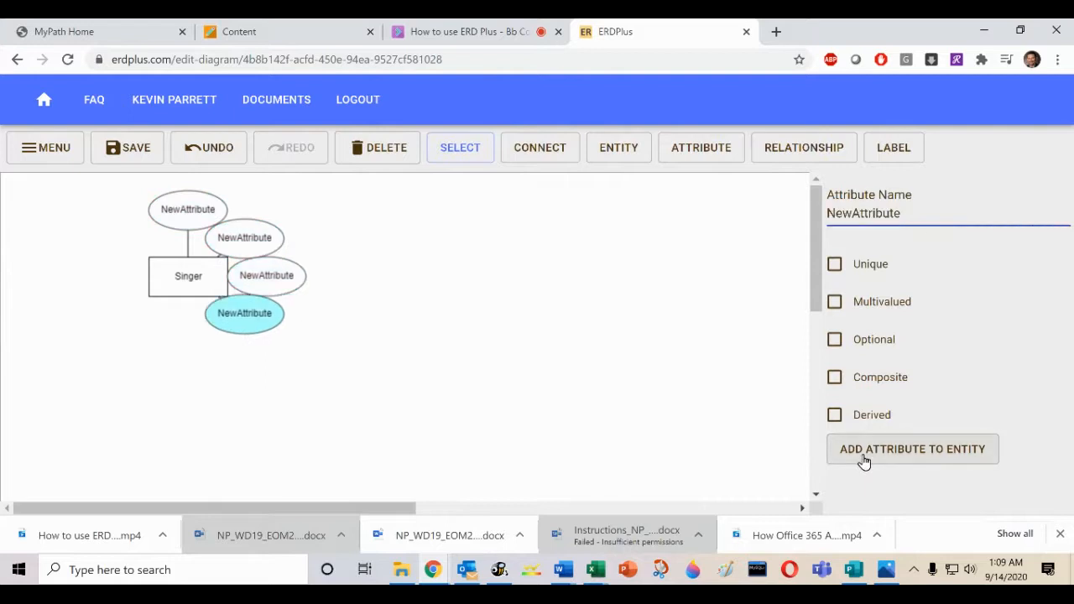
{"action": "left_click", "coordinate": [864, 461]}
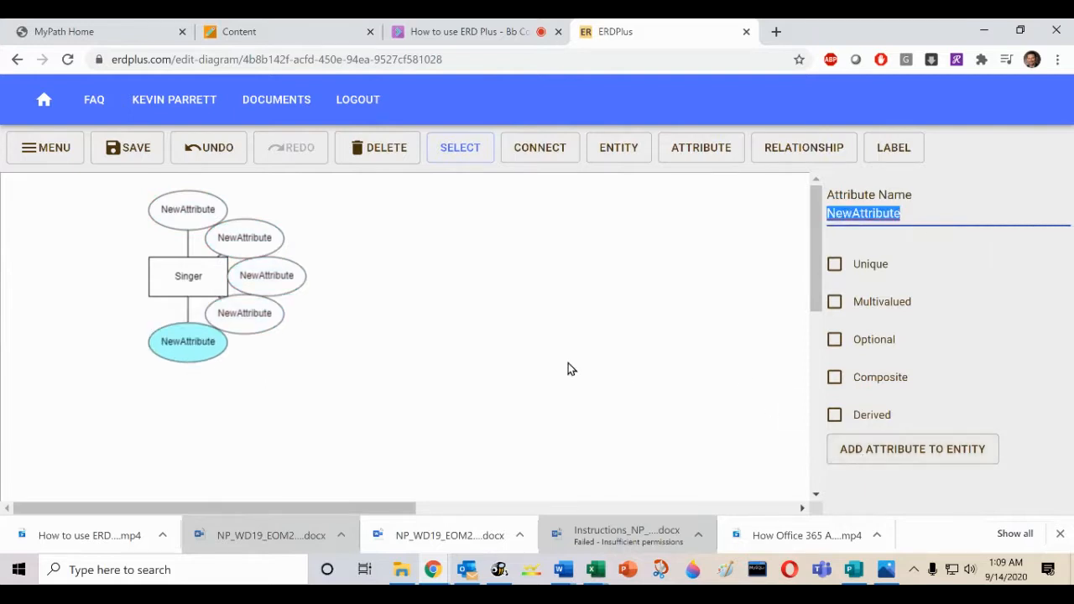
Step: Rename the attribute directly above the Singer entity as SingerID and mark it as unique
{"action": "left_click", "coordinate": [202, 219]}
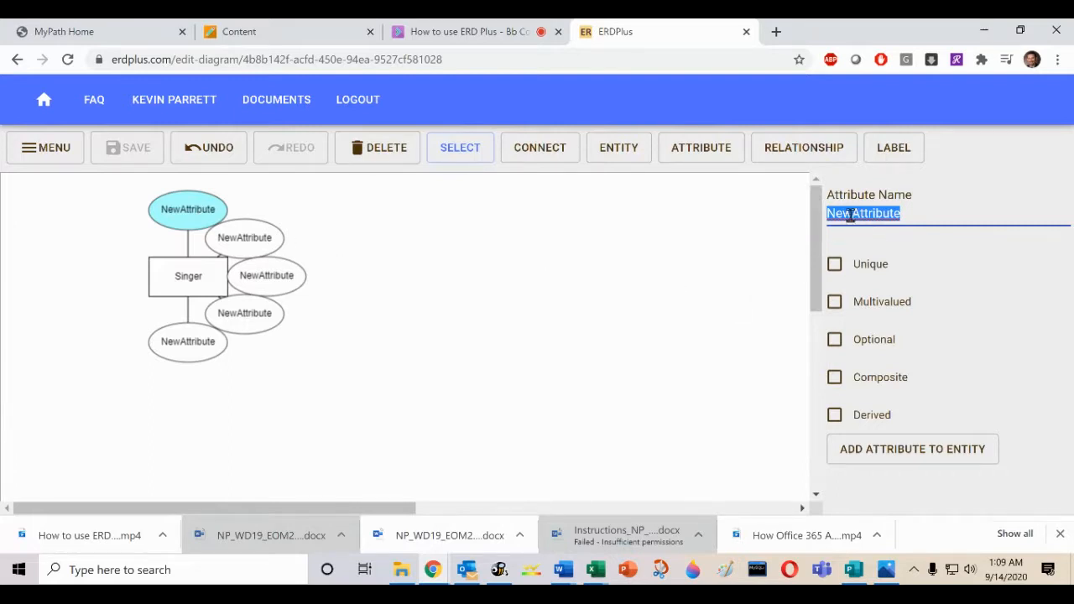
{"action": "type", "text": "SingerID"}
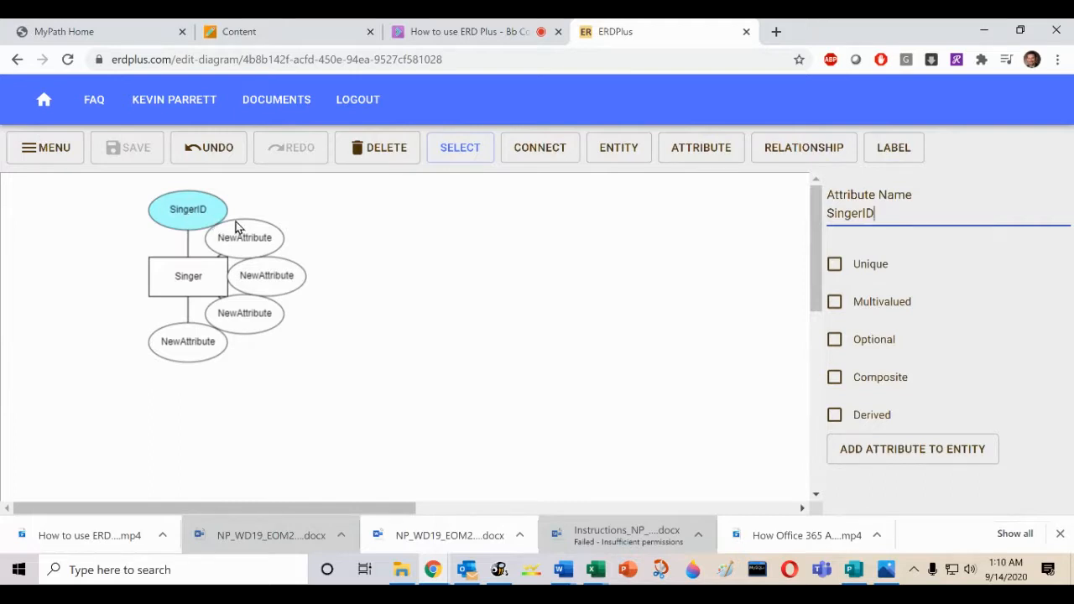
{"action": "left_click", "coordinate": [835, 265]}
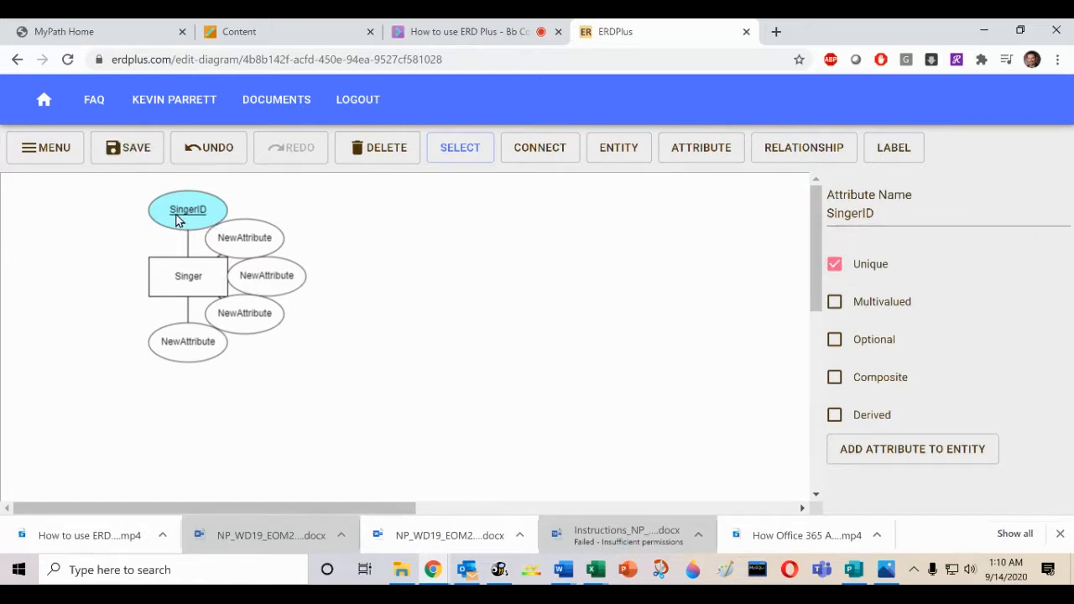
Step: Move the attribute beside SingerID clear of its neighbours and make it a composite attribute named SingerName
{"action": "left_click", "coordinate": [241, 243]}
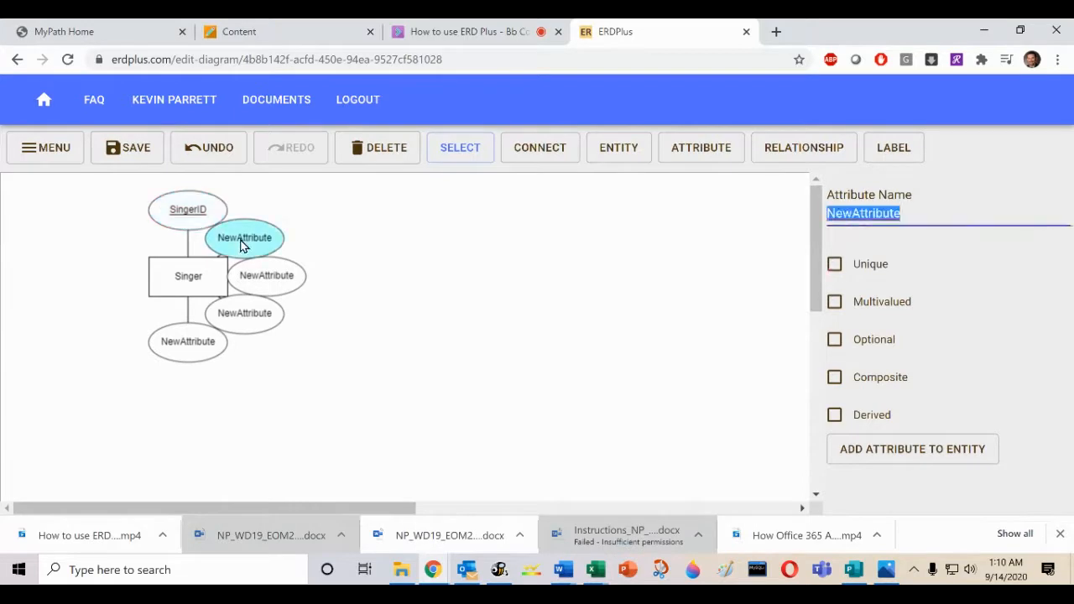
{"action": "left_click_drag", "start_coordinate": [241, 243], "coordinate": [276, 221]}
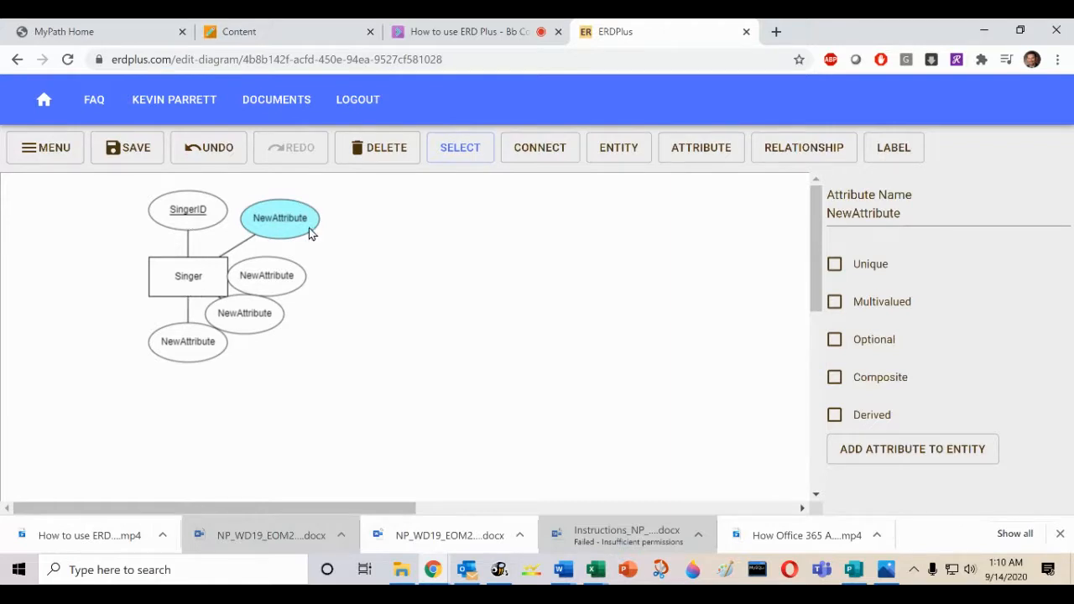
{"action": "key", "text": "ctrl+s"}
{"action": "left_click", "coordinate": [836, 379]}
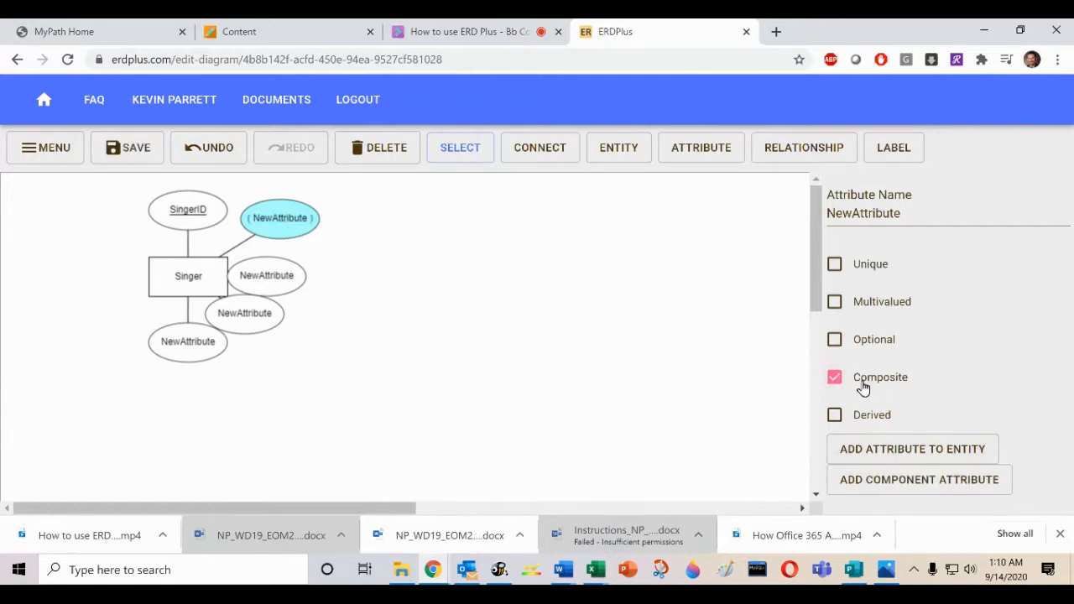
{"action": "left_click_drag", "start_coordinate": [904, 215], "coordinate": [770, 225]}
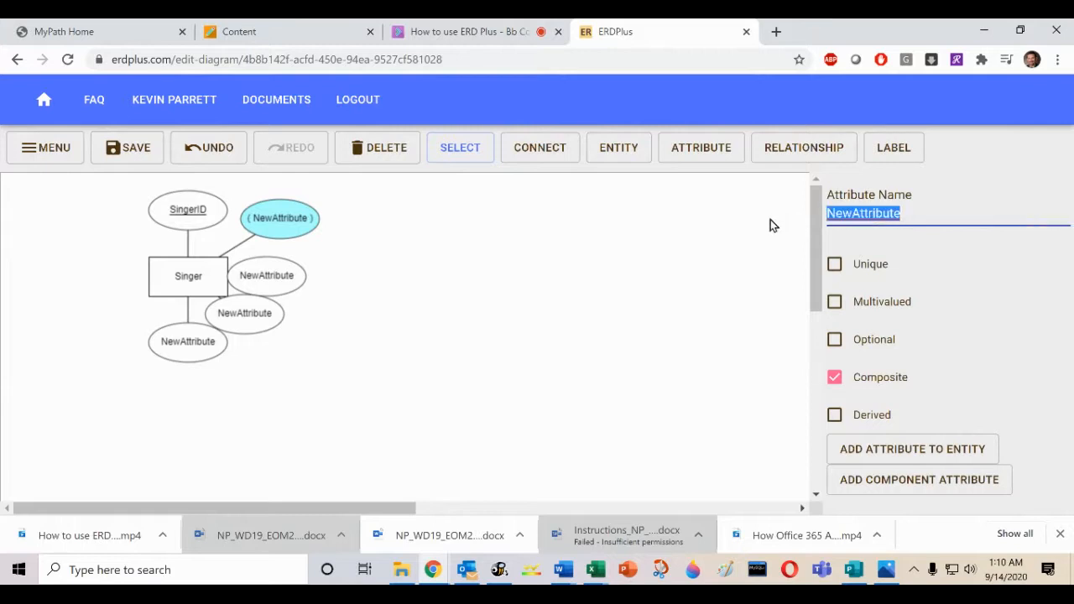
{"action": "type", "text": "Singer"}
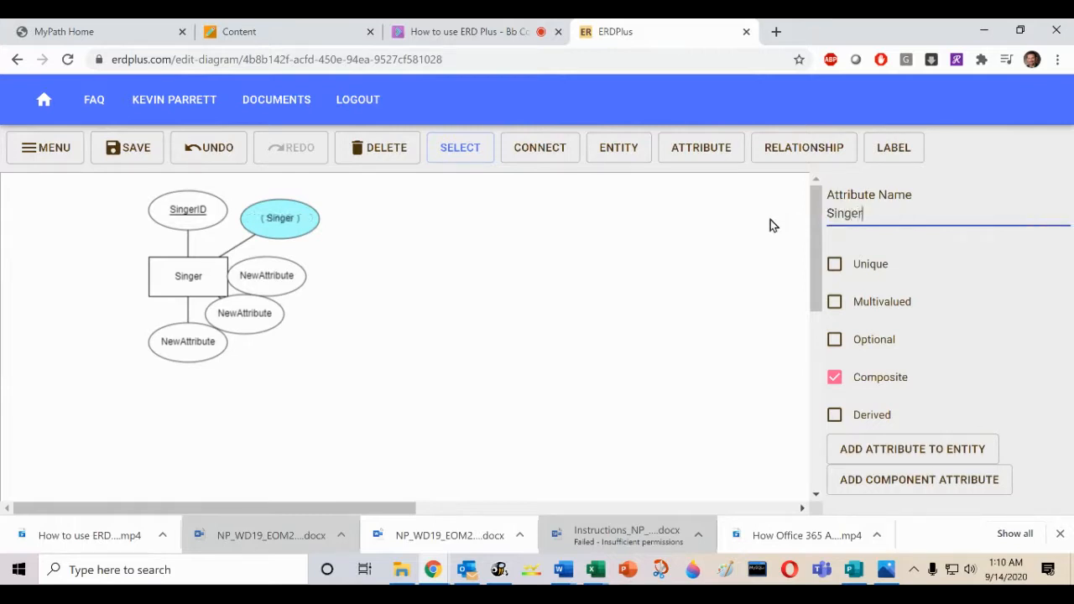
{"action": "type", "text": "Name"}
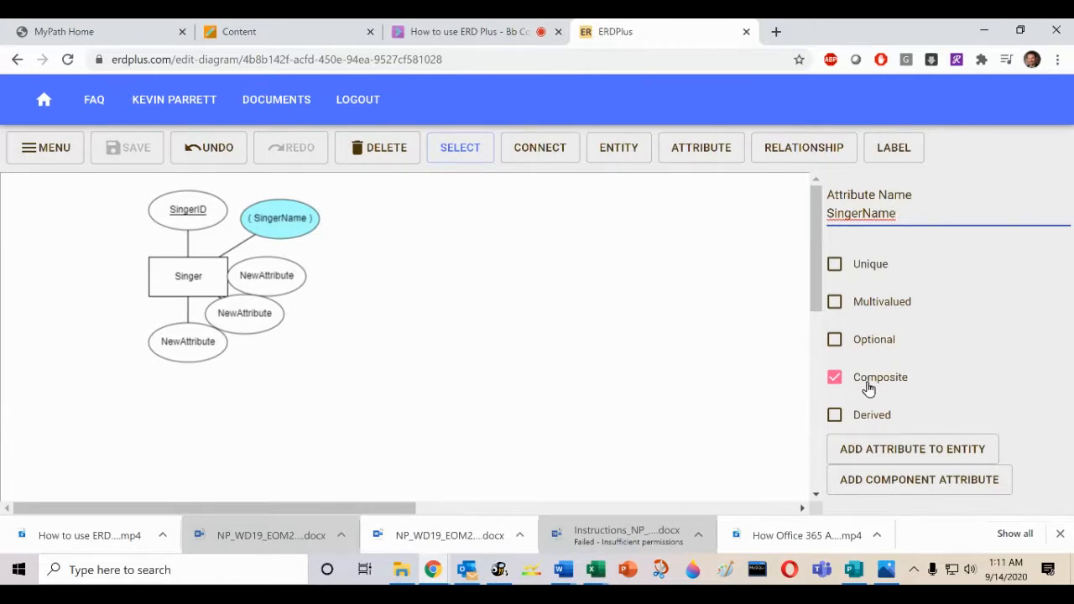
Step: Add three component attributes to SingerName, moving it farther right of the Singer entity to make room for them
{"action": "left_click", "coordinate": [874, 482]}
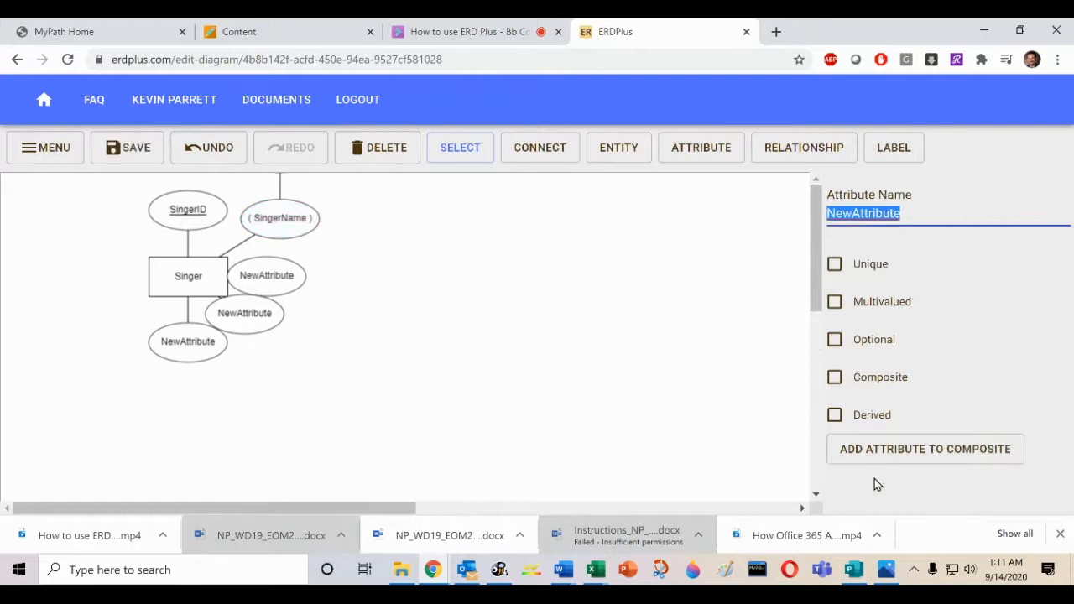
{"action": "left_click_drag", "start_coordinate": [282, 220], "coordinate": [385, 259]}
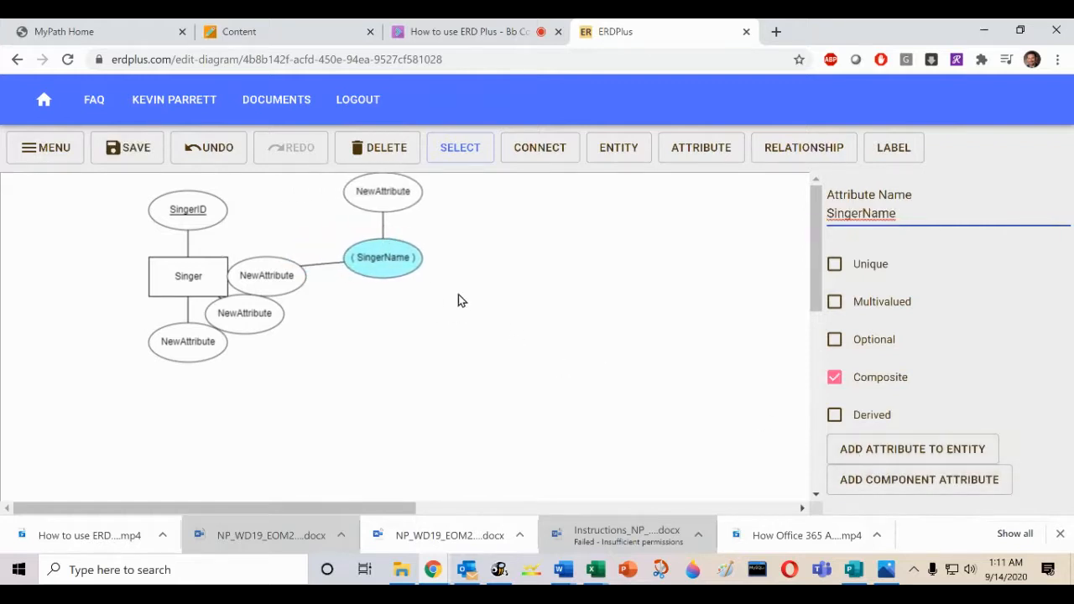
{"action": "left_click", "coordinate": [895, 483]}
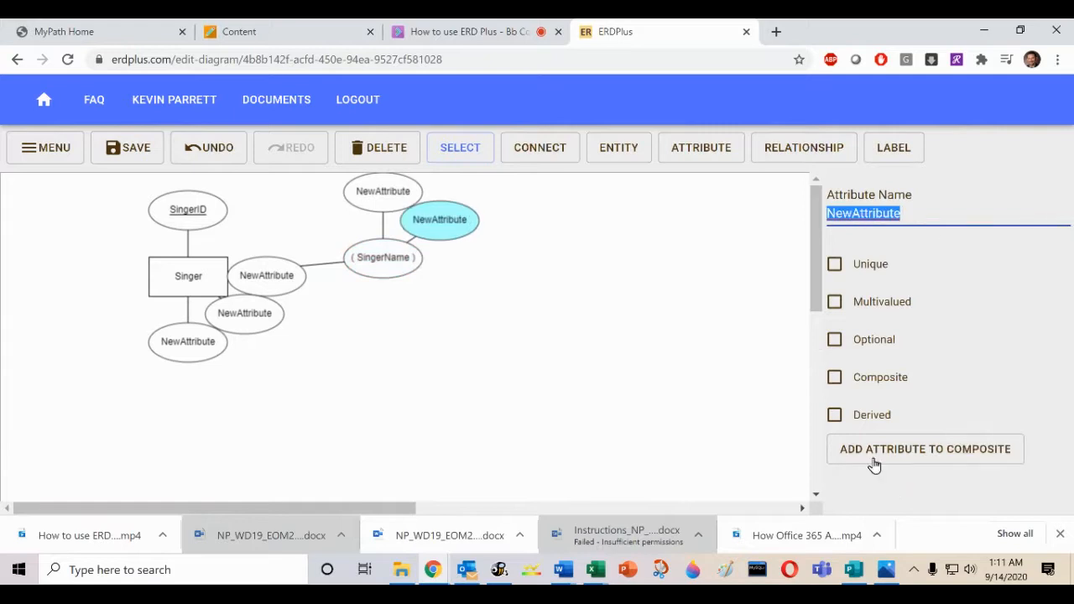
{"action": "left_click", "coordinate": [373, 270]}
{"action": "left_click", "coordinate": [844, 478]}
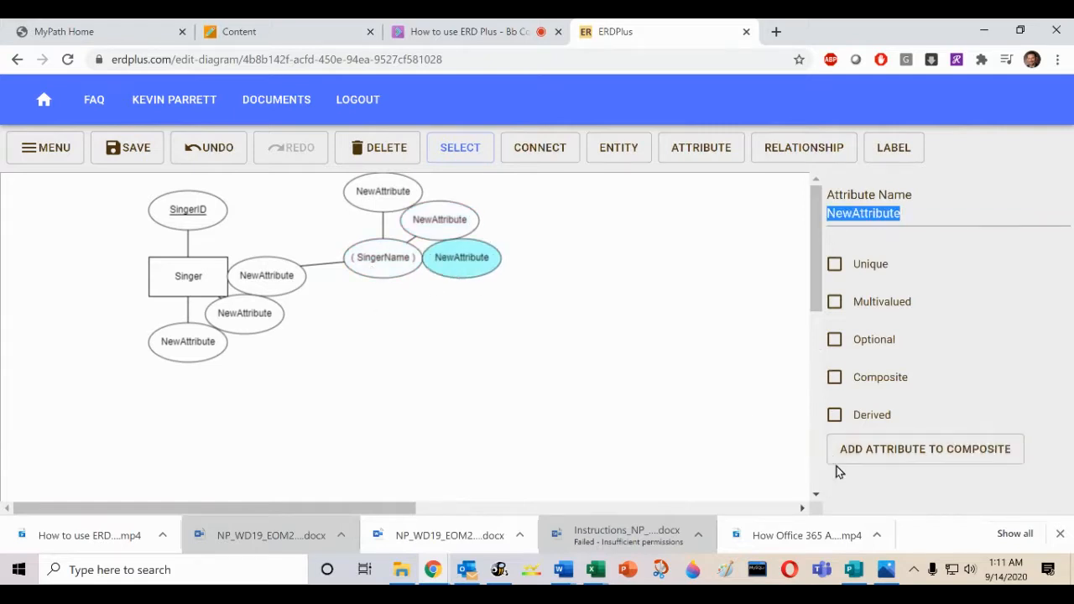
Step: Name SingerName's three component attributes SingerFName, SingerMName and SingerLName, going clockwise from the one above it
{"action": "left_click", "coordinate": [382, 206]}
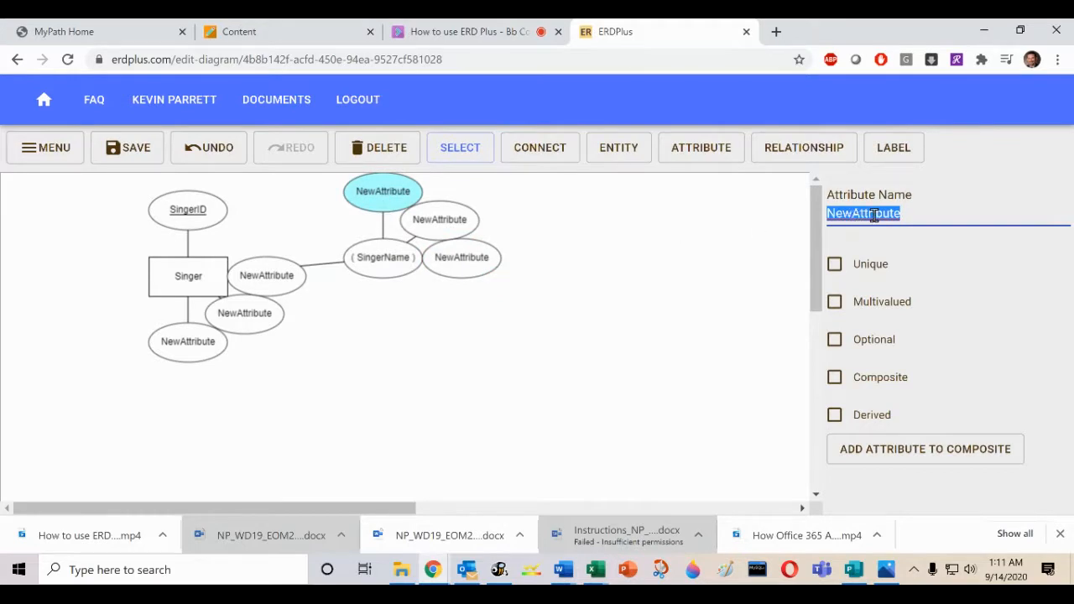
{"action": "type", "text": "Si"}
{"action": "key", "text": "BackSpace"}
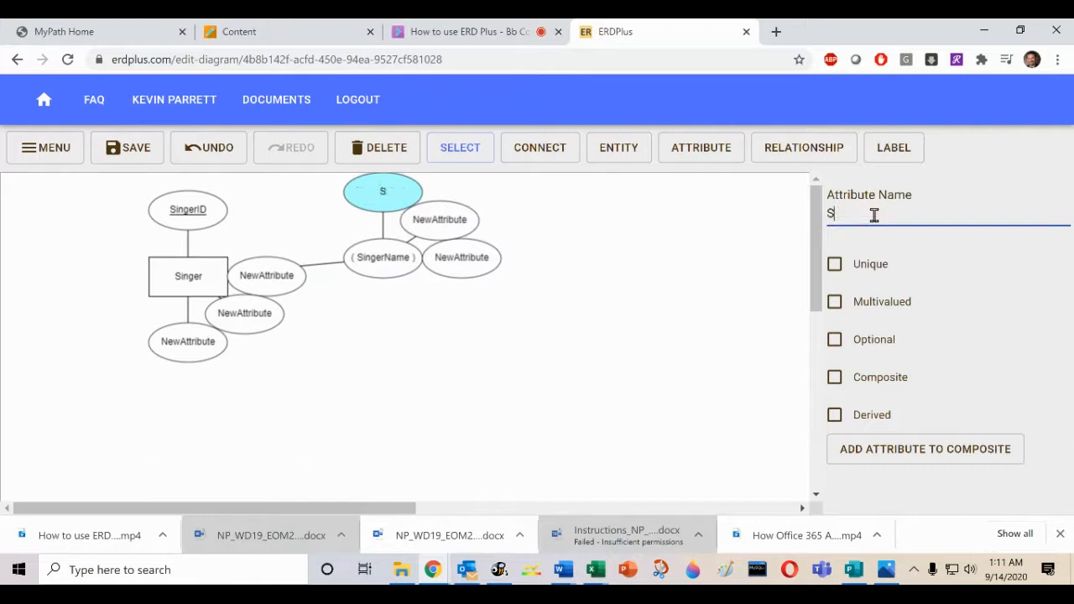
{"action": "type", "text": "ingerFName"}
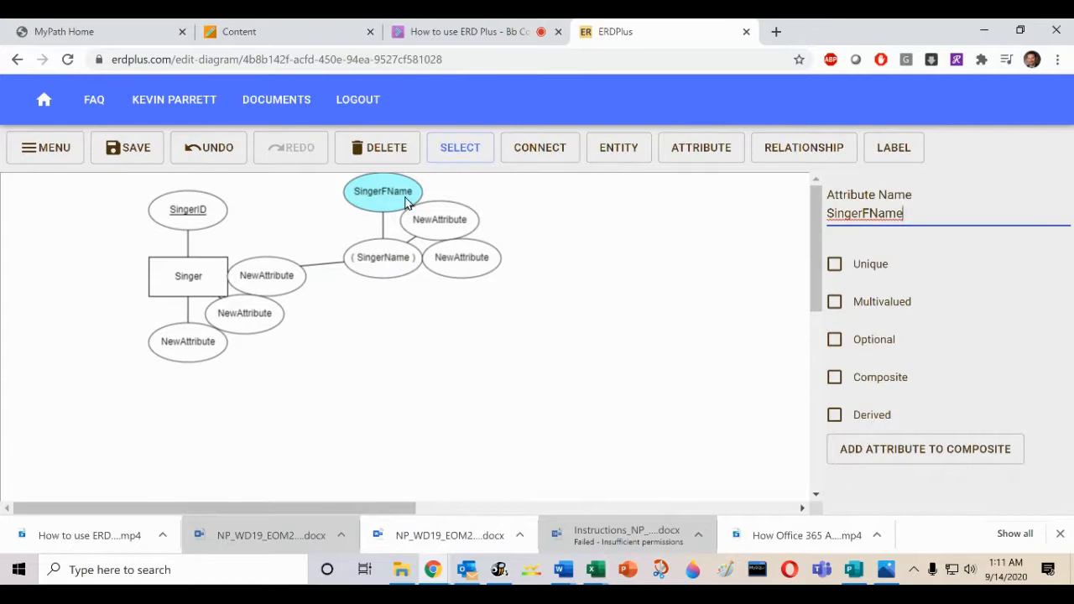
{"action": "left_click", "coordinate": [420, 218]}
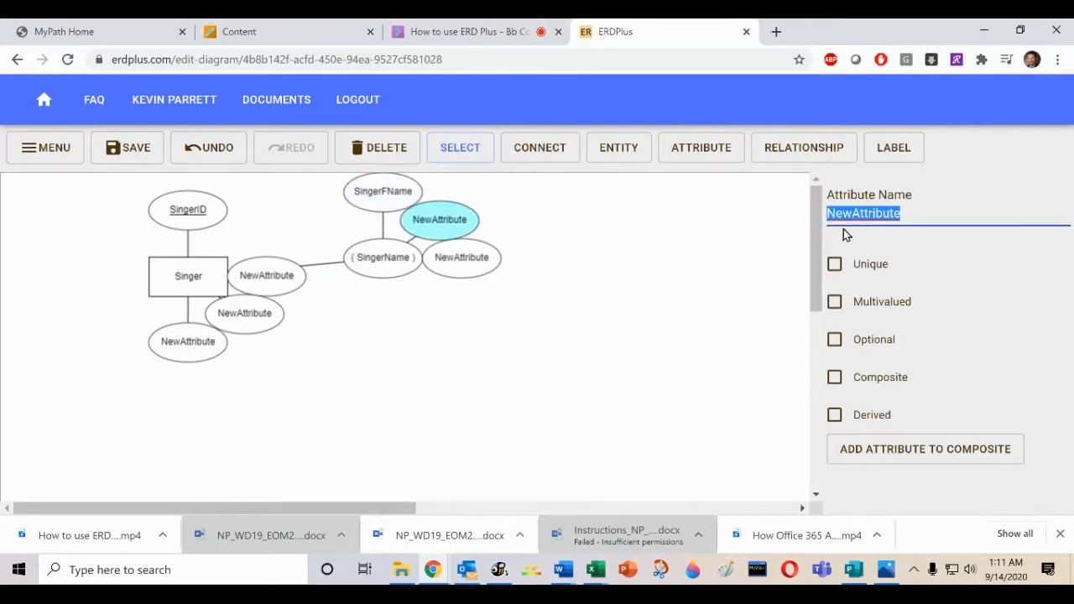
{"action": "type", "text": "SingerM"}
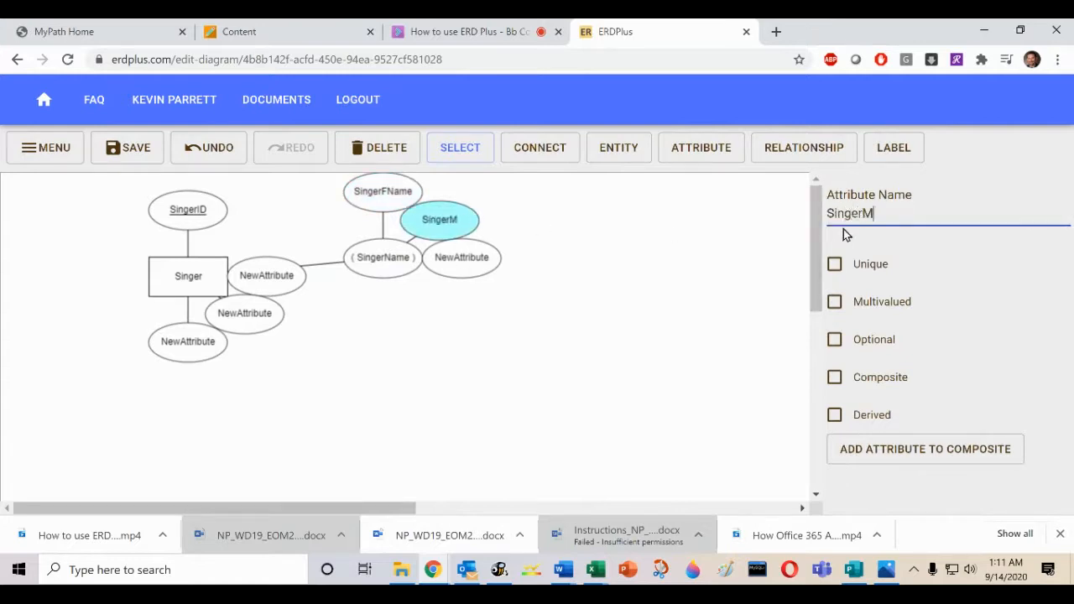
{"action": "type", "text": "Name"}
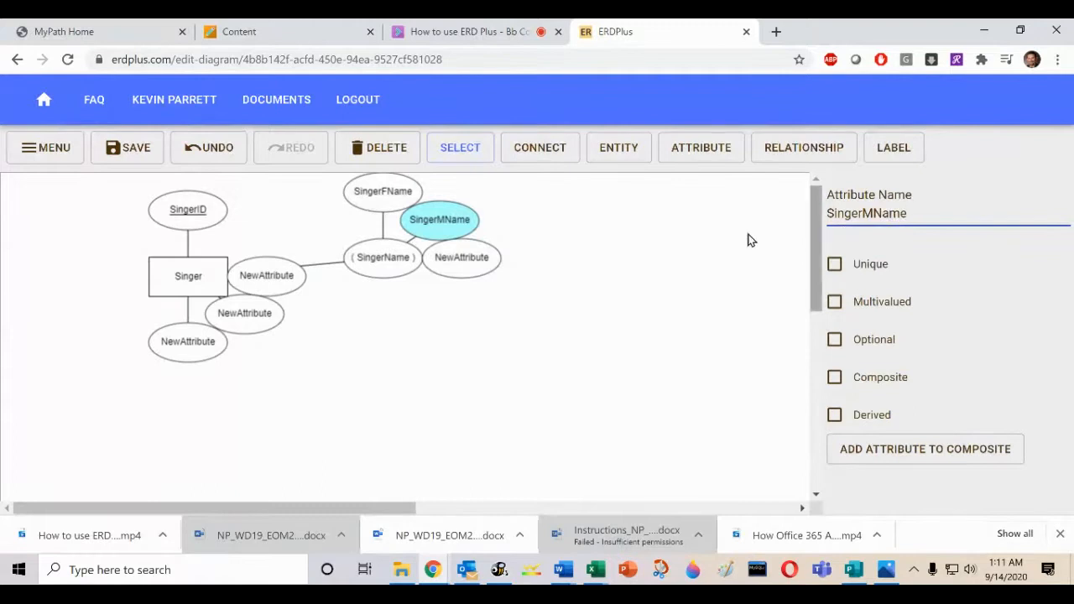
{"action": "left_click", "coordinate": [479, 256]}
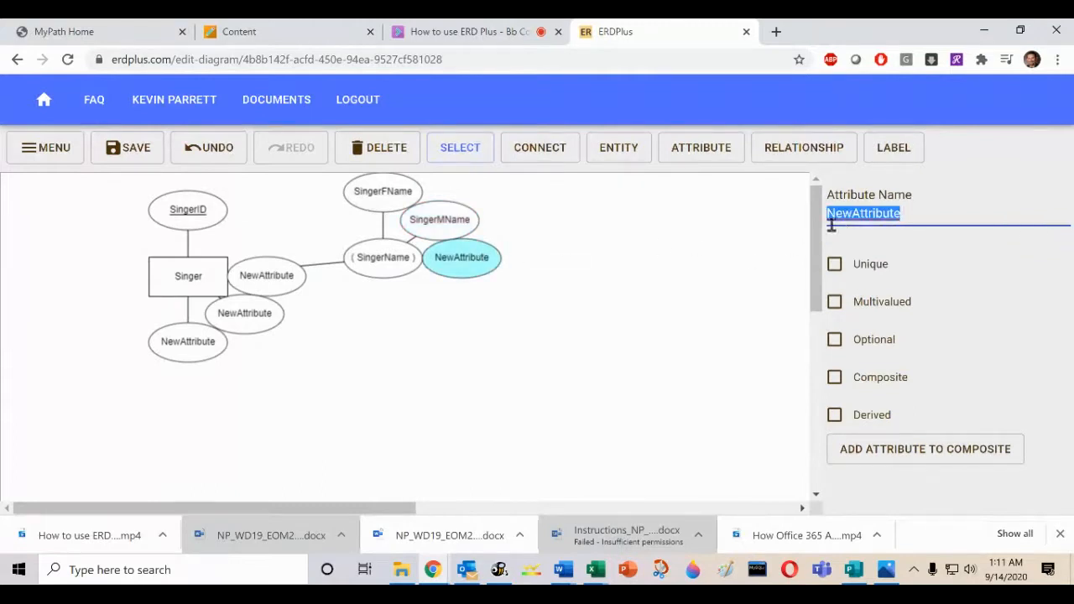
{"action": "type", "text": "Singer"}
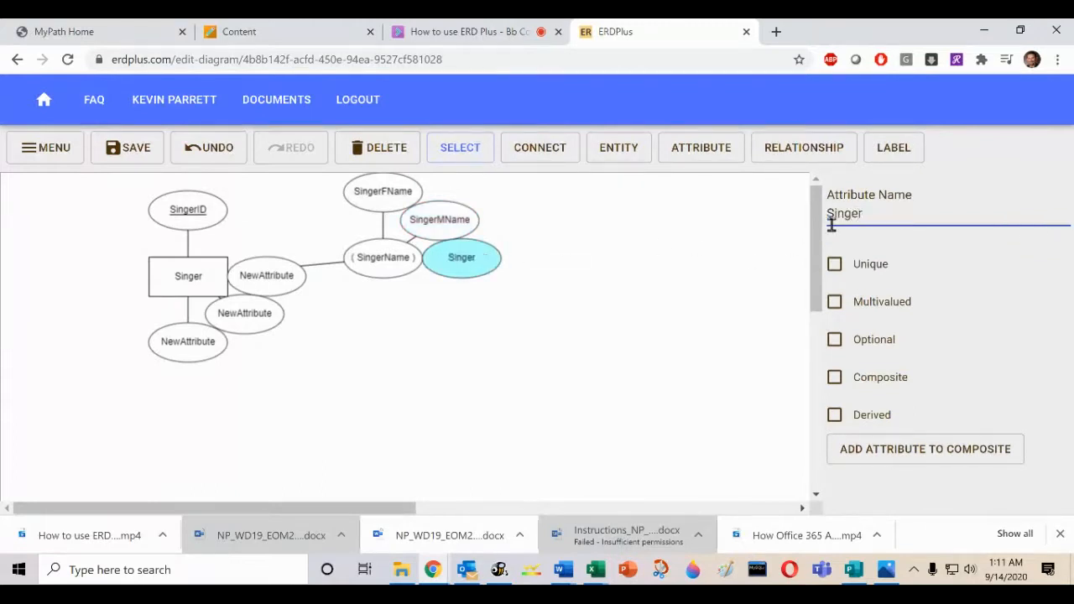
{"action": "type", "text": "LName"}
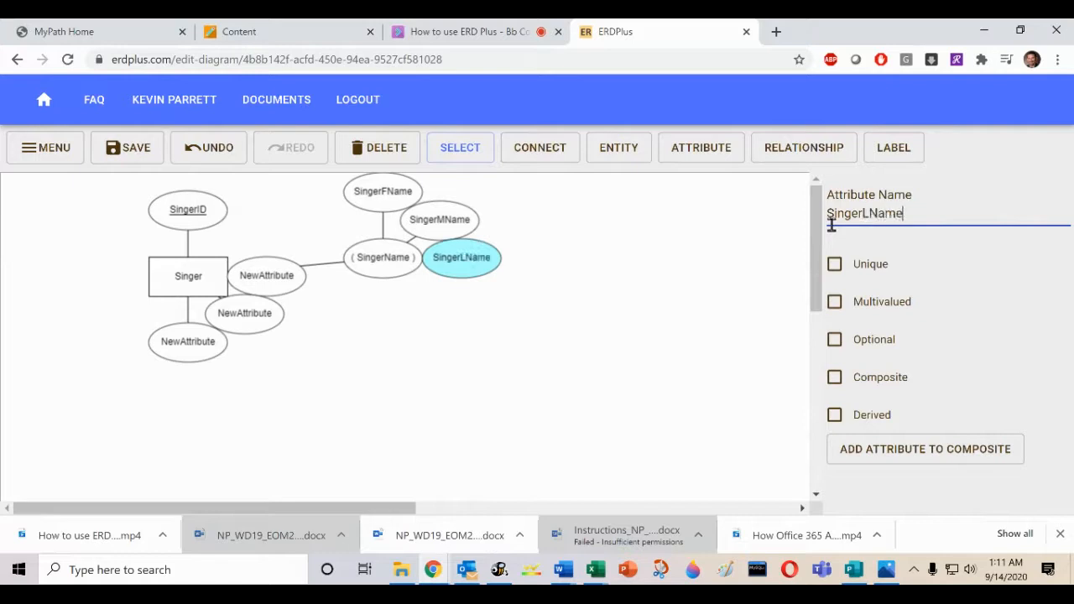
{"action": "left_click", "coordinate": [482, 269]}
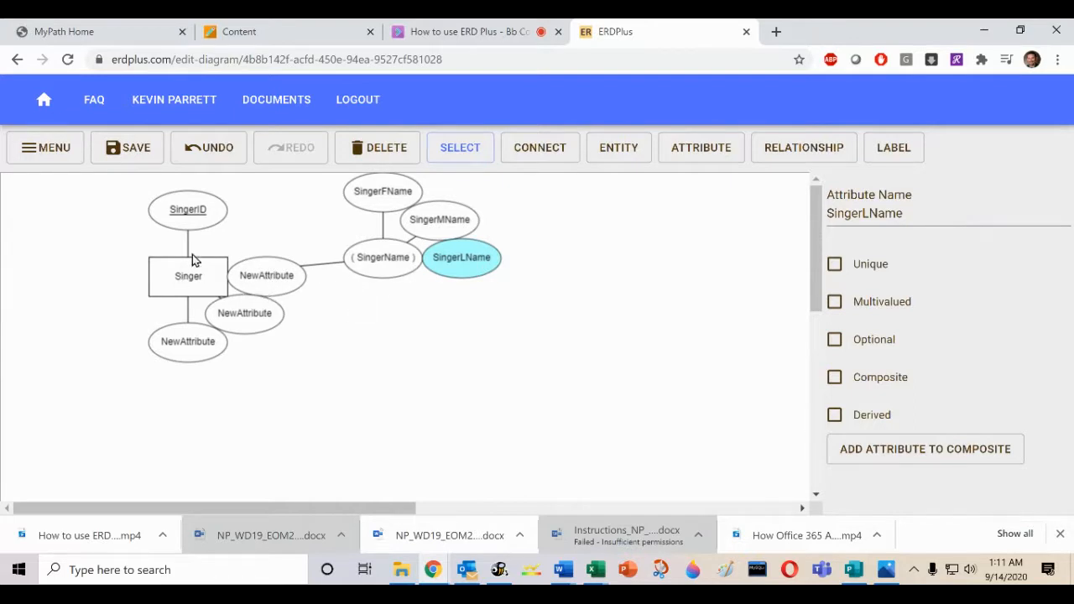
Step: Rename the attribute touching the right side of the Singer entity as Genre and make it multivalued
{"action": "left_click", "coordinate": [255, 288]}
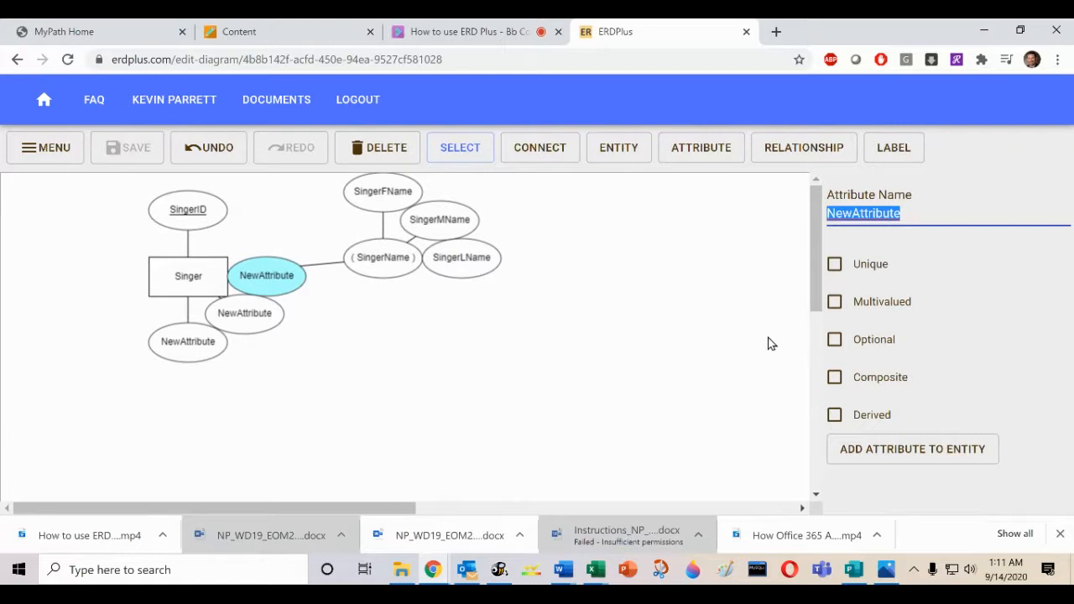
{"action": "type", "text": "Genre"}
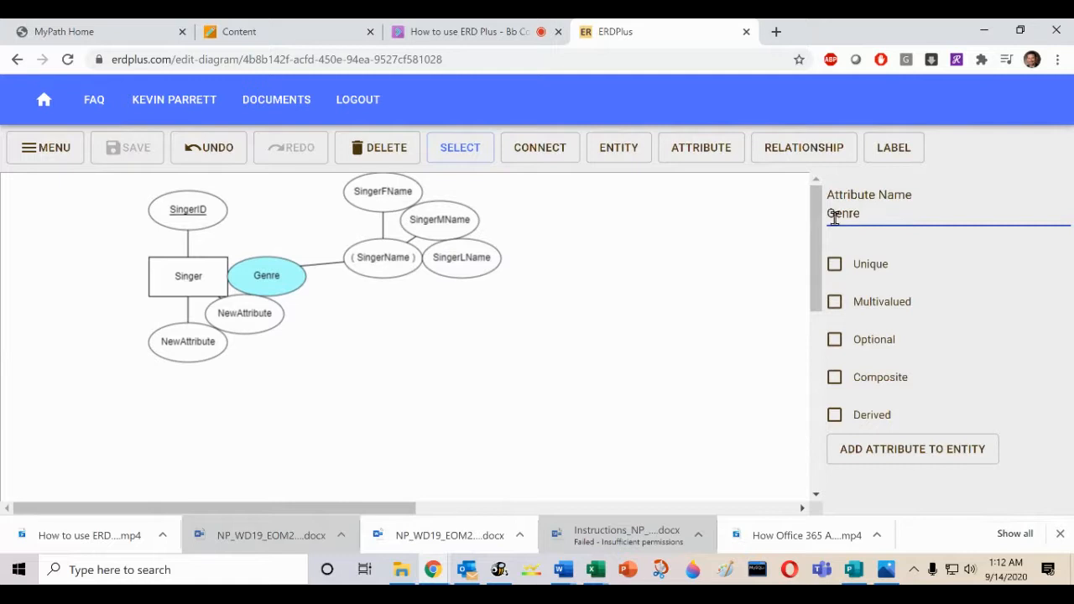
{"action": "left_click", "coordinate": [834, 304]}
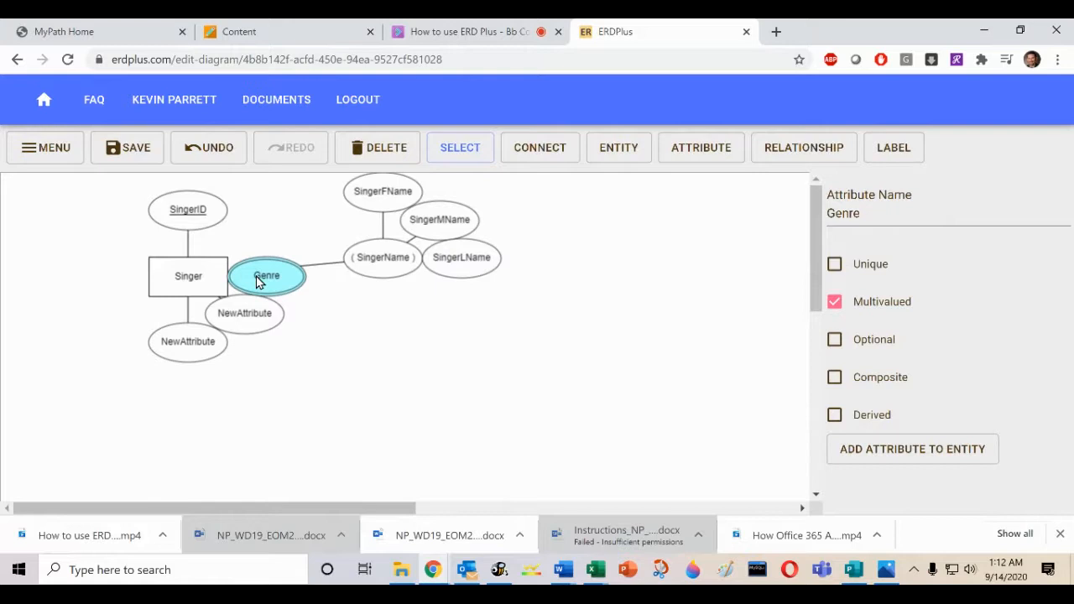
Step: Rename the attribute just below Genre as Awards and mark it as optional
{"action": "left_click", "coordinate": [243, 323]}
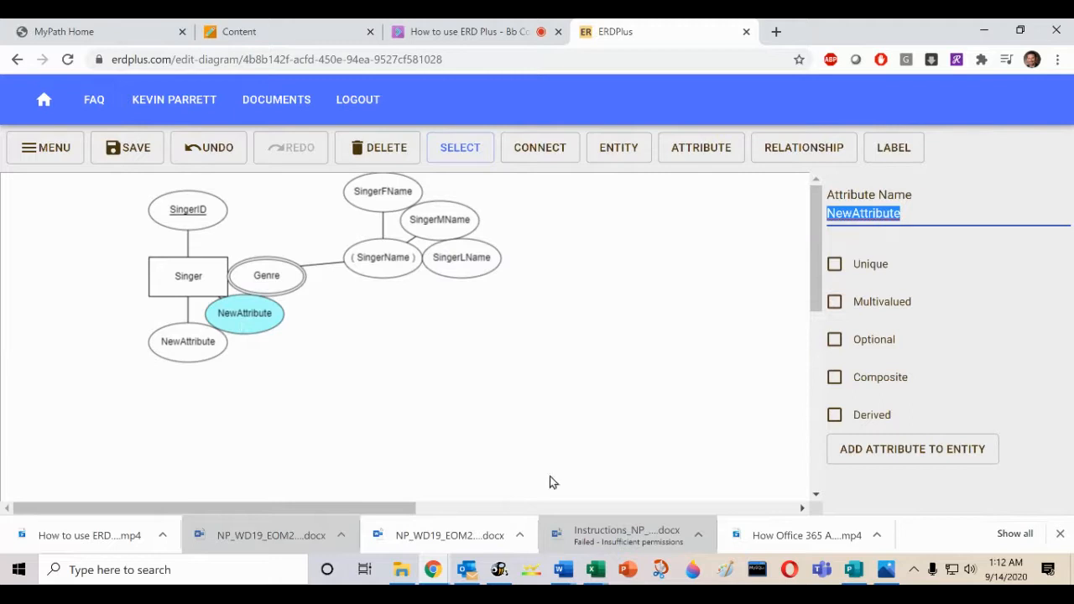
{"action": "type", "text": "Awards"}
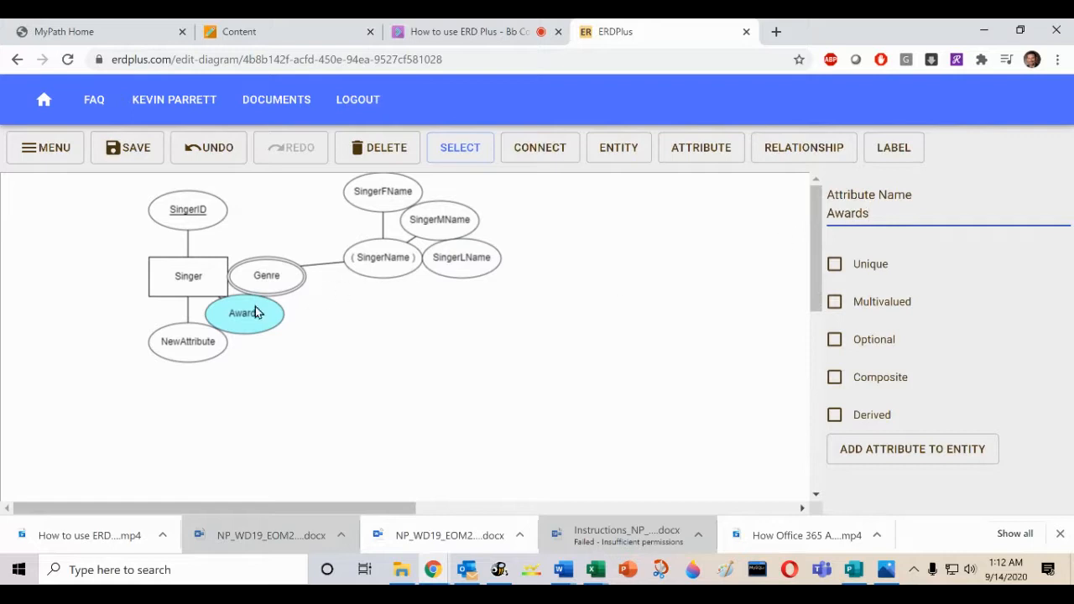
{"action": "left_click", "coordinate": [834, 341]}
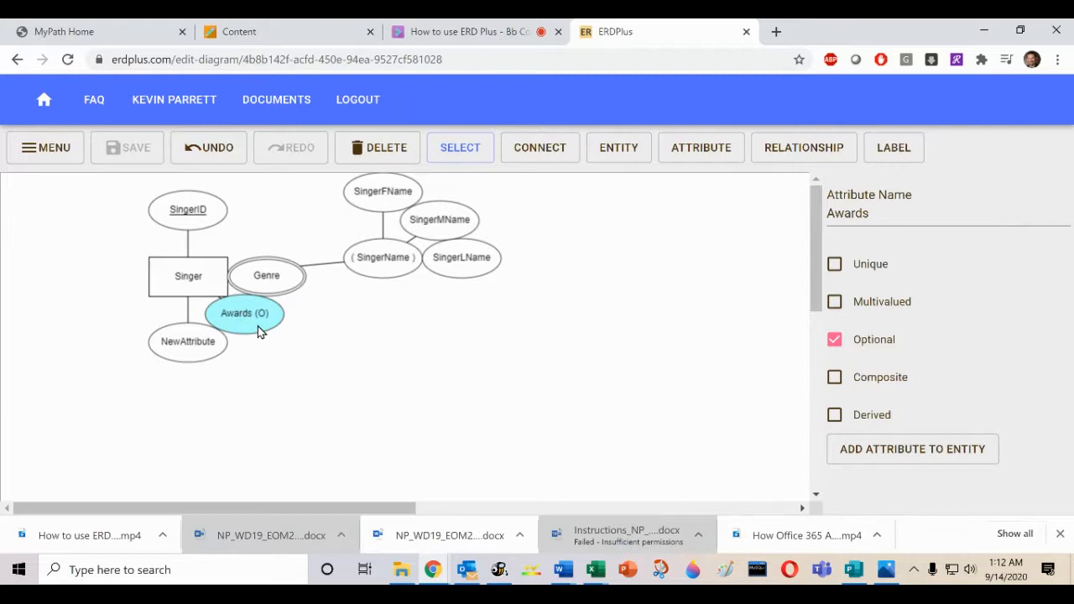
Step: Move the attribute below the Singer entity slightly down and rename it CD#
{"action": "mouse_move", "coordinate": [174, 357]}
{"action": "left_mouse_down"}
{"action": "mouse_move", "coordinate": [159, 378]}
{"action": "mouse_move", "coordinate": [187, 357]}
{"action": "left_mouse_up"}
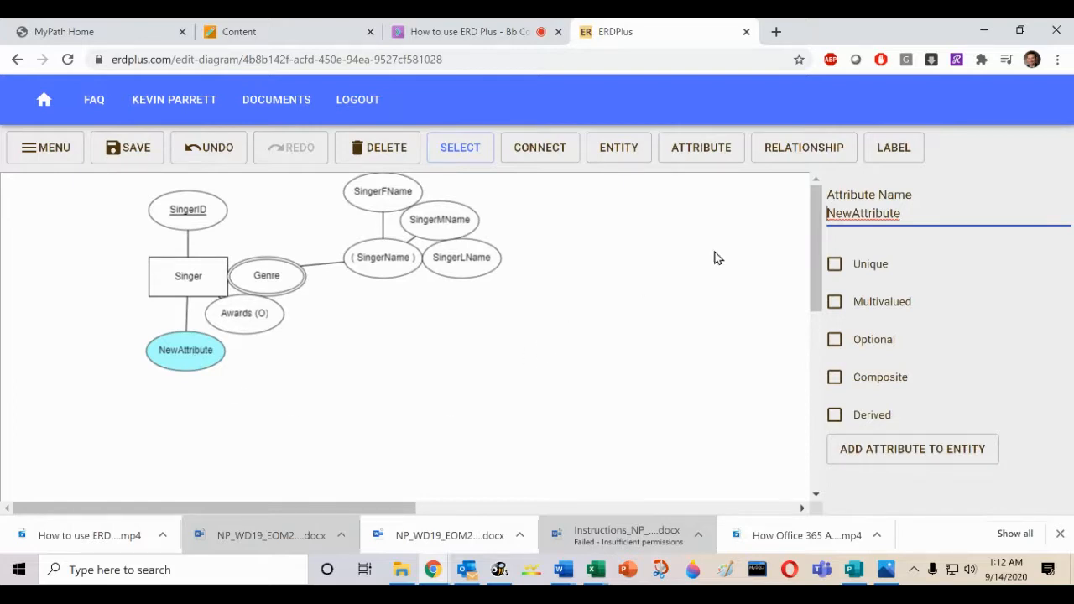
{"action": "left_click", "coordinate": [931, 215]}
{"action": "double_click", "coordinate": [931, 215]}
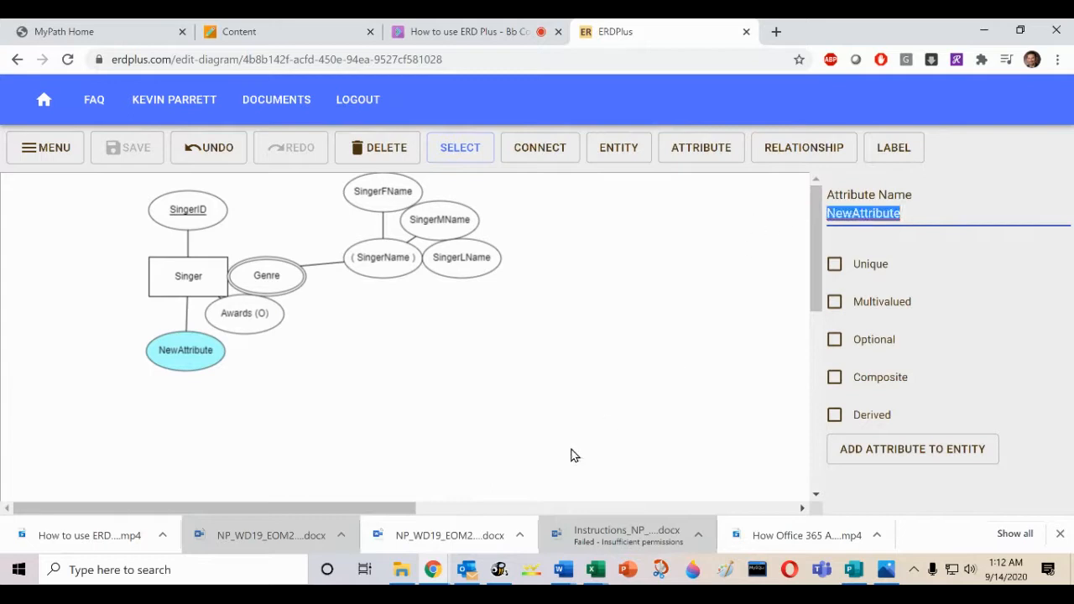
{"action": "type", "text": "Co"}
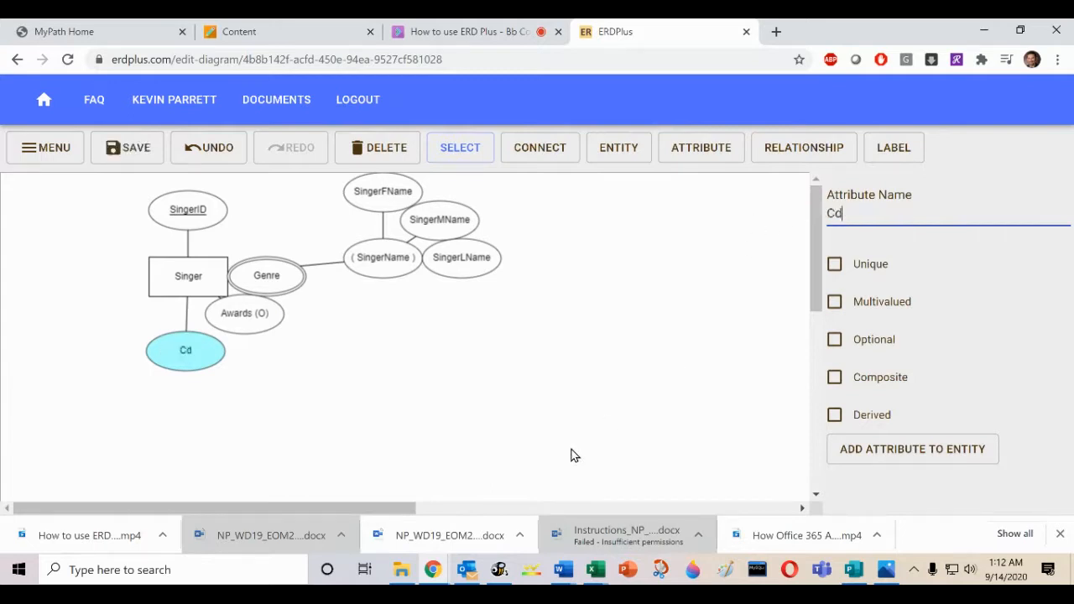
{"action": "key", "text": "BackSpace"}
{"action": "type", "text": "D#"}
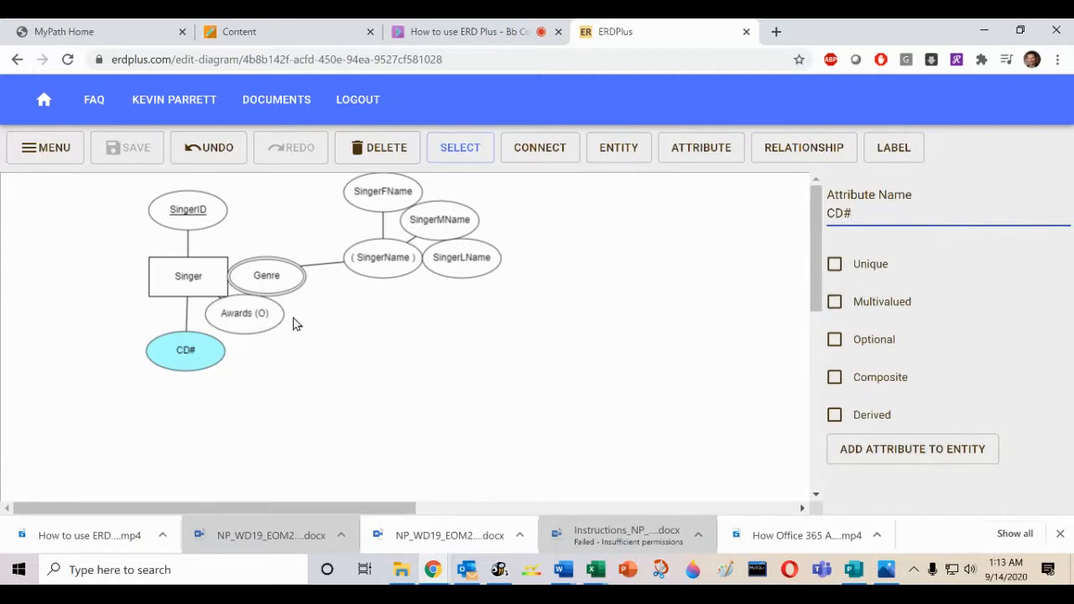
Step: Shift the Singer entity left with its attributes, placing SingerID to its upper left and SingerName with its components close to its upper right
{"action": "left_click_drag", "start_coordinate": [158, 287], "coordinate": [149, 317]}
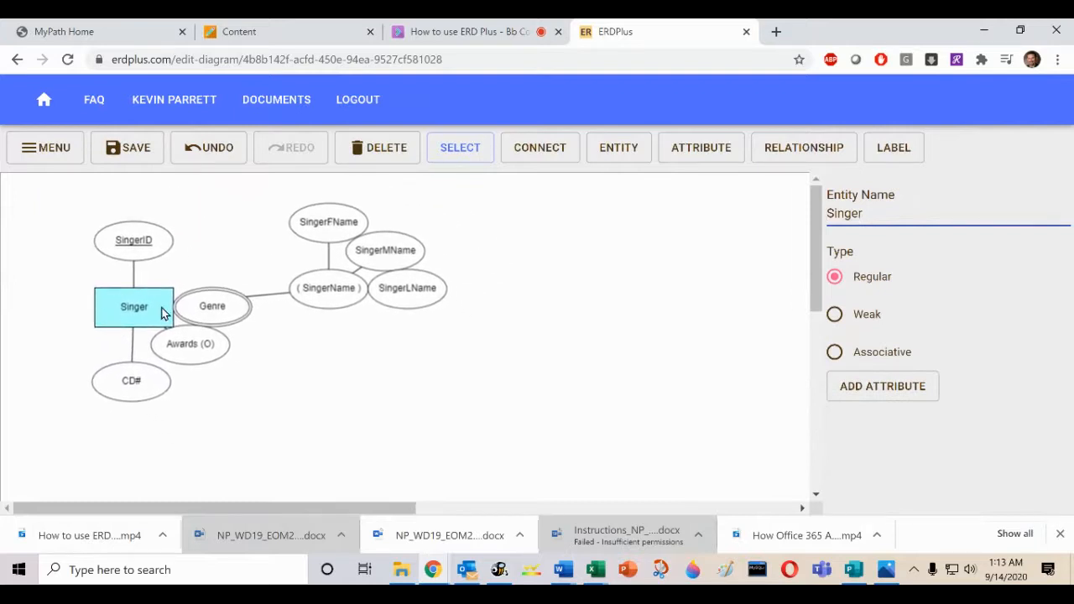
{"action": "left_click", "coordinate": [141, 254]}
{"action": "left_click_drag", "start_coordinate": [141, 253], "coordinate": [139, 278]}
{"action": "left_click_drag", "start_coordinate": [298, 290], "coordinate": [180, 278]}
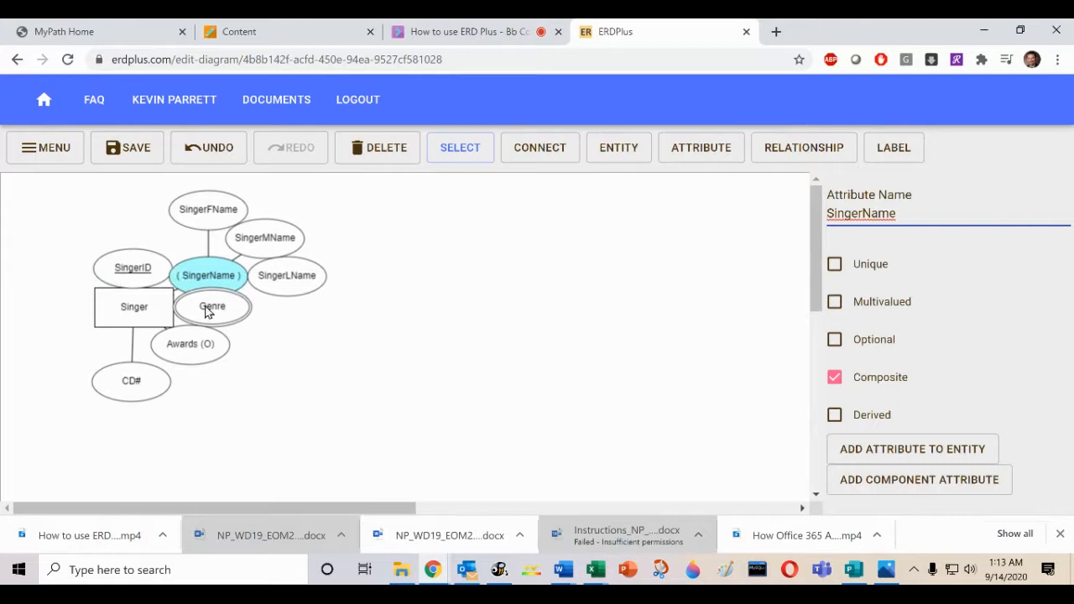
{"action": "left_click_drag", "start_coordinate": [155, 379], "coordinate": [148, 350]}
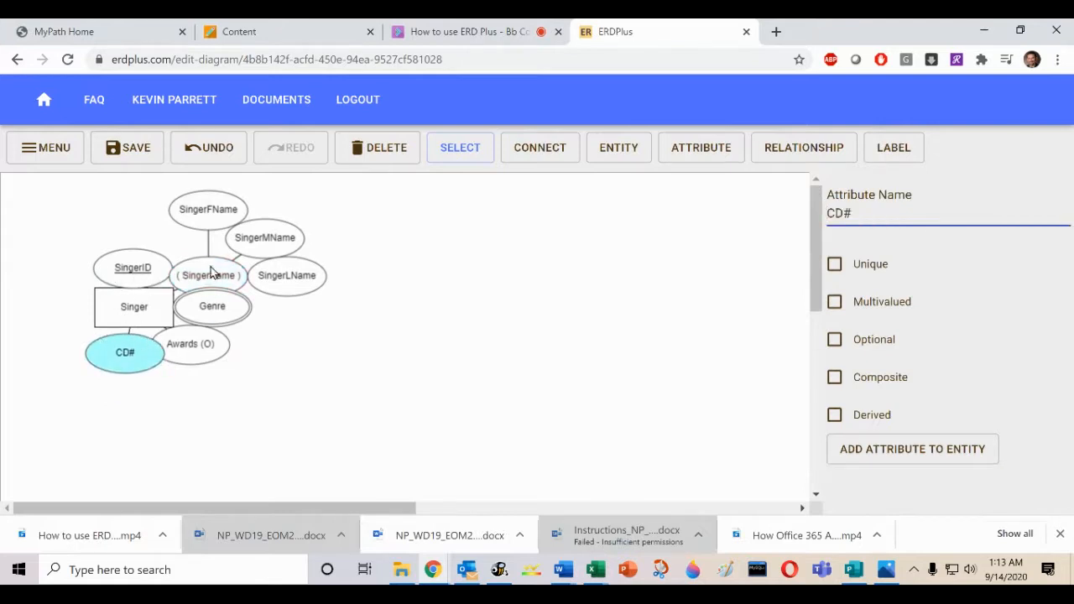
{"action": "left_click_drag", "start_coordinate": [139, 280], "coordinate": [51, 230]}
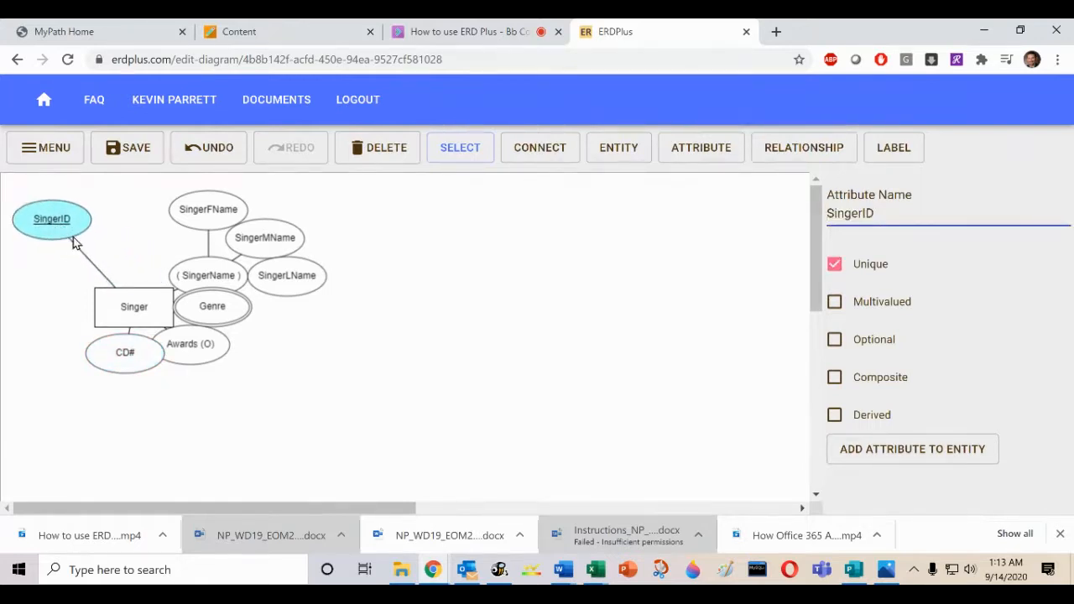
{"action": "left_click_drag", "start_coordinate": [216, 268], "coordinate": [226, 260]}
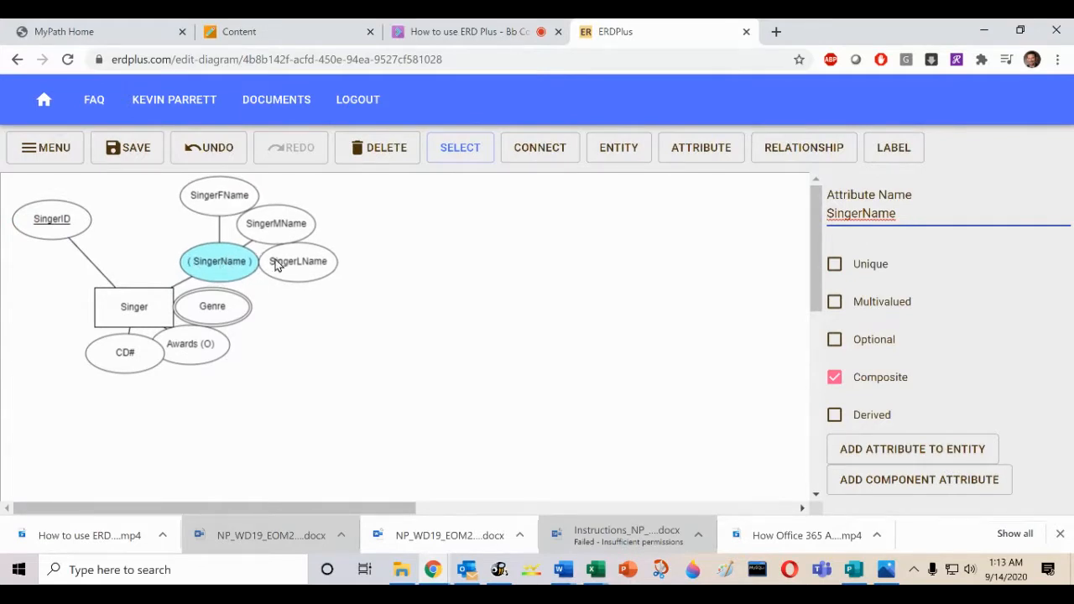
Step: Spread Genre, Awards and CD# out below the Singer entity, from right to left, so that none of them overlap
{"action": "left_click_drag", "start_coordinate": [212, 306], "coordinate": [272, 331]}
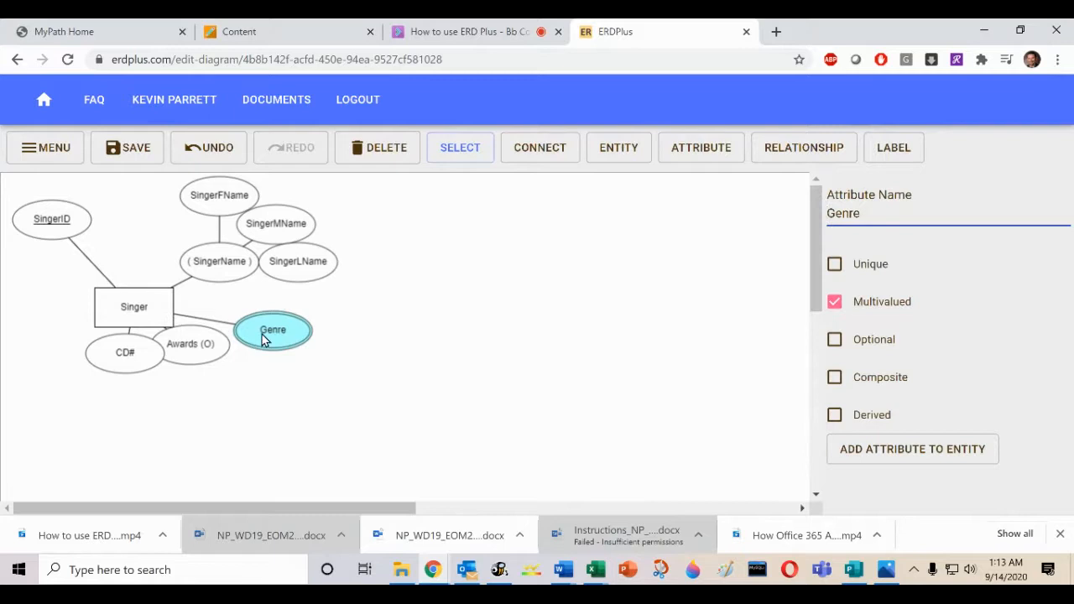
{"action": "left_click_drag", "start_coordinate": [263, 334], "coordinate": [290, 375]}
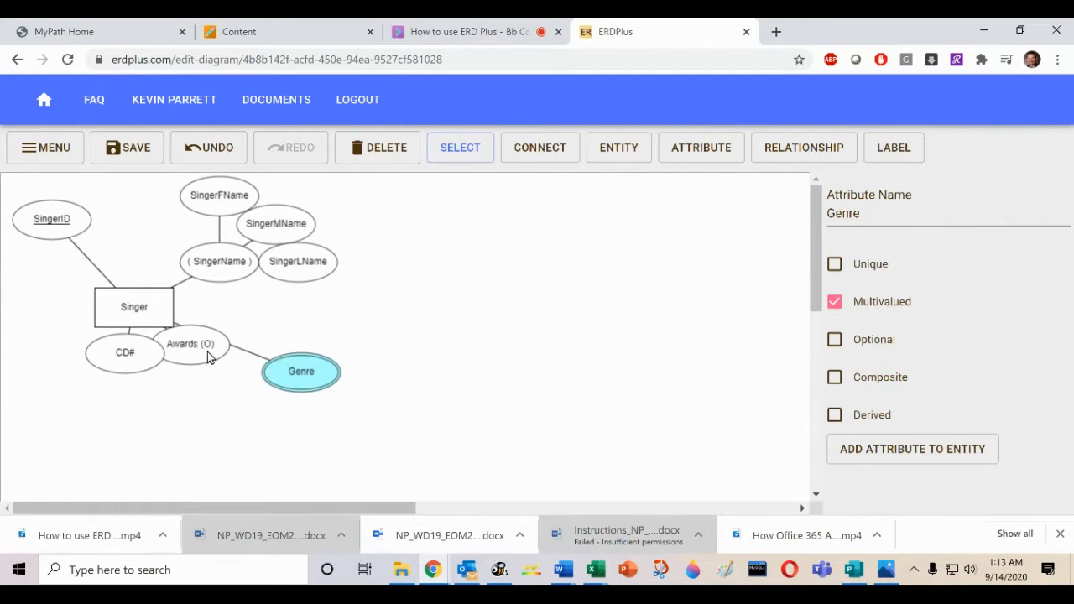
{"action": "left_click_drag", "start_coordinate": [208, 357], "coordinate": [220, 399]}
{"action": "left_click", "coordinate": [125, 367]}
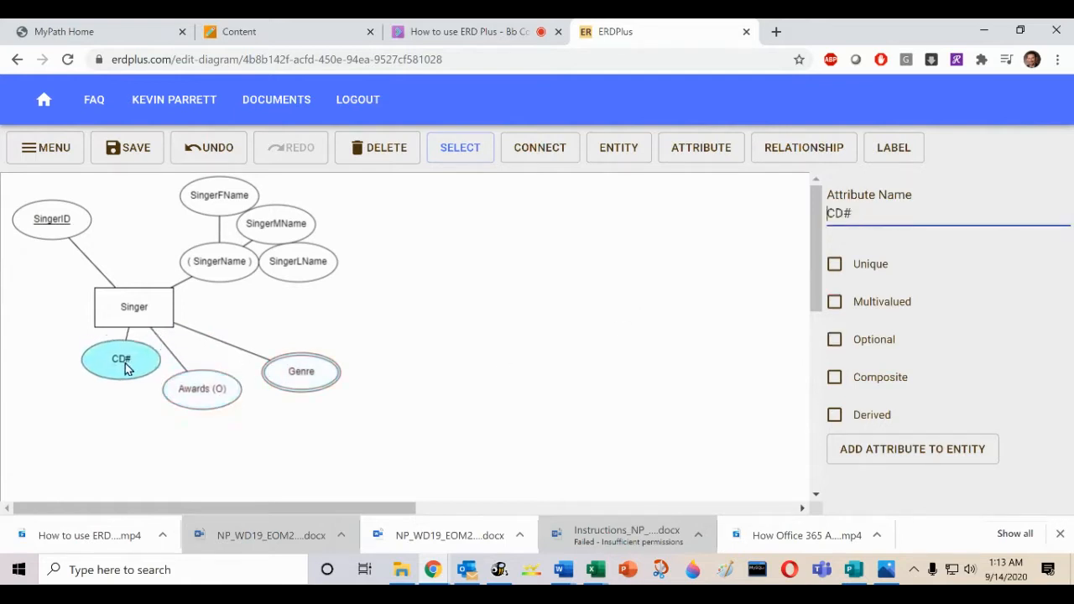
{"action": "left_click_drag", "start_coordinate": [126, 367], "coordinate": [119, 388]}
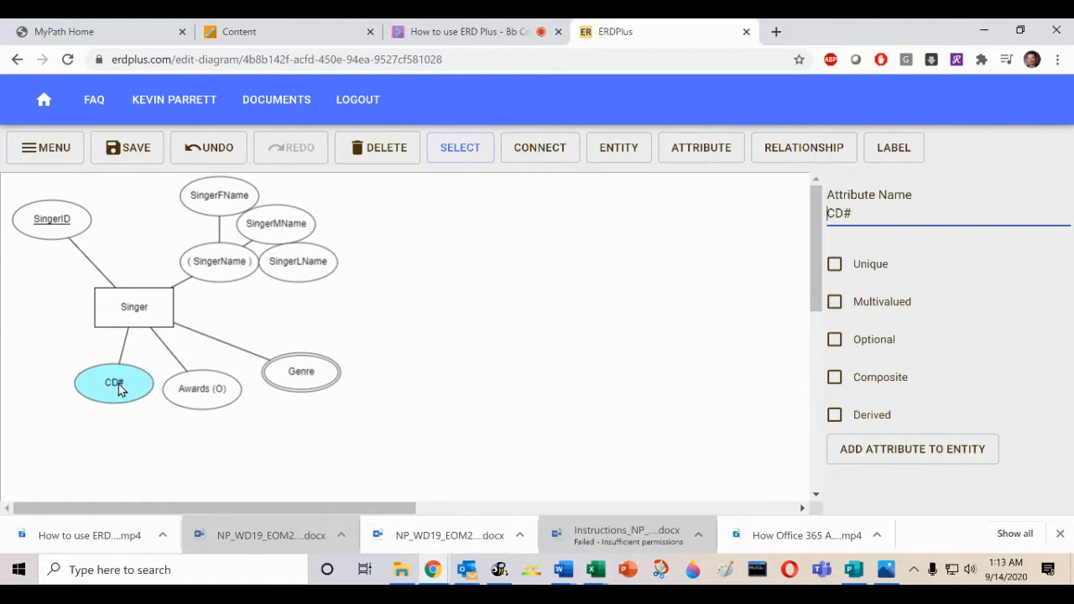
{"action": "left_click", "coordinate": [371, 359]}
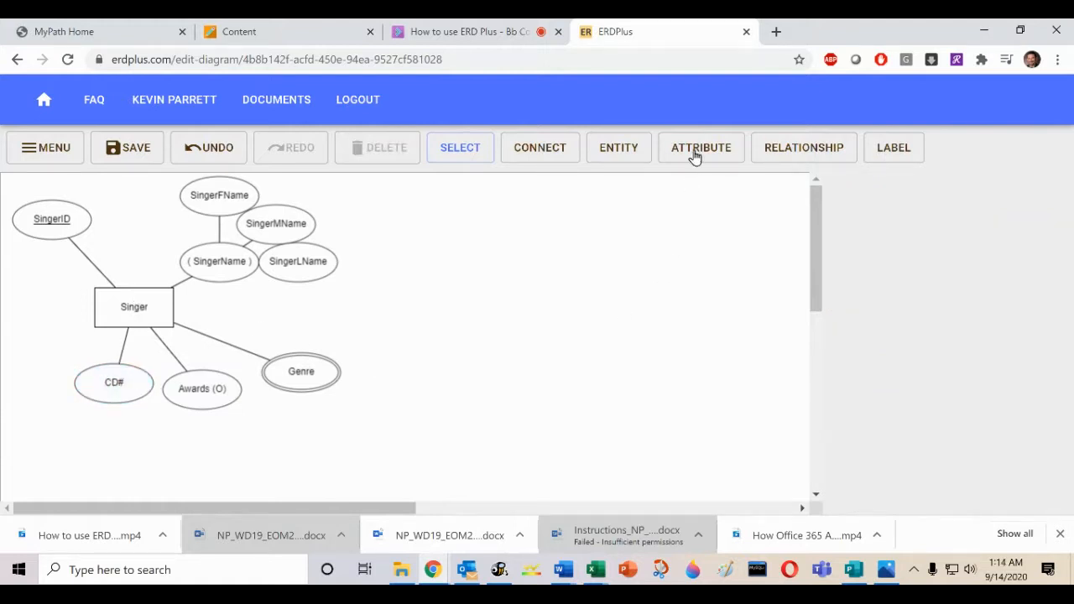
Step: Place a second entity well to the right of the Singer group and name it Promoter
{"action": "left_click", "coordinate": [630, 158]}
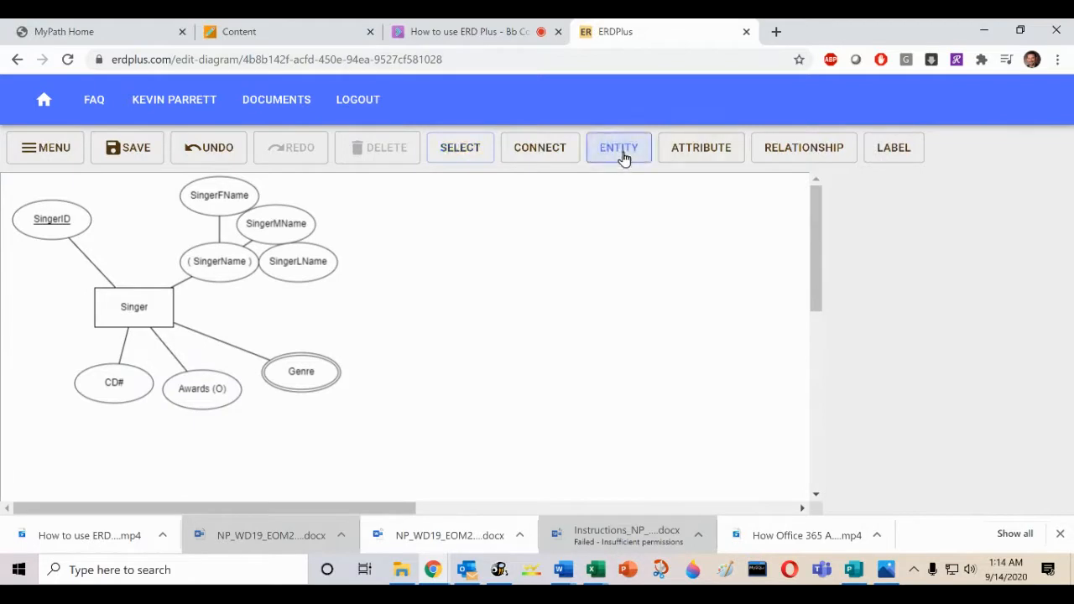
{"action": "left_click", "coordinate": [530, 306]}
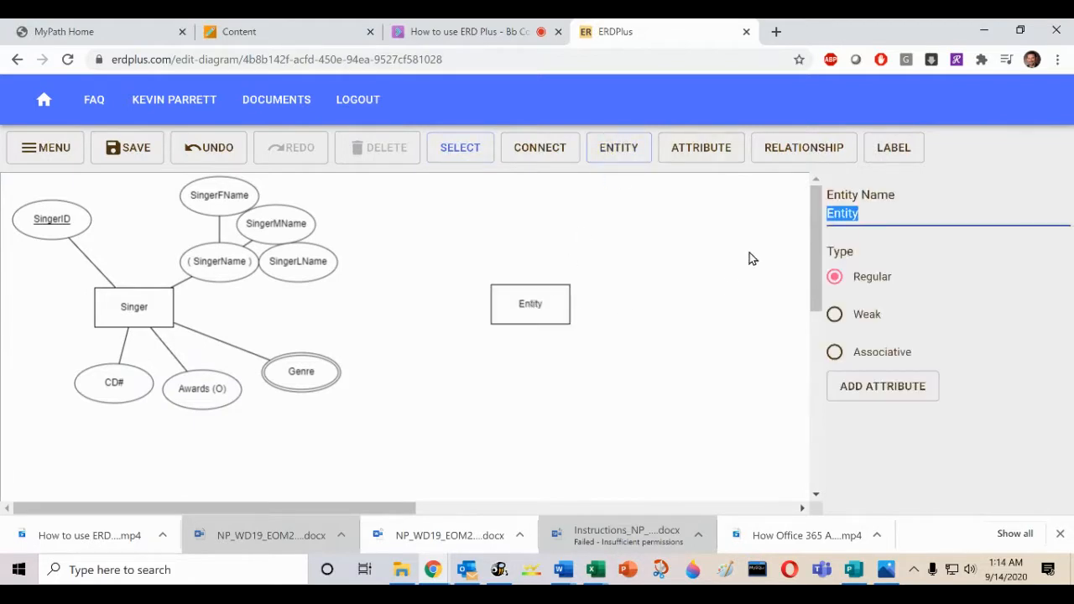
{"action": "type", "text": "Promoter"}
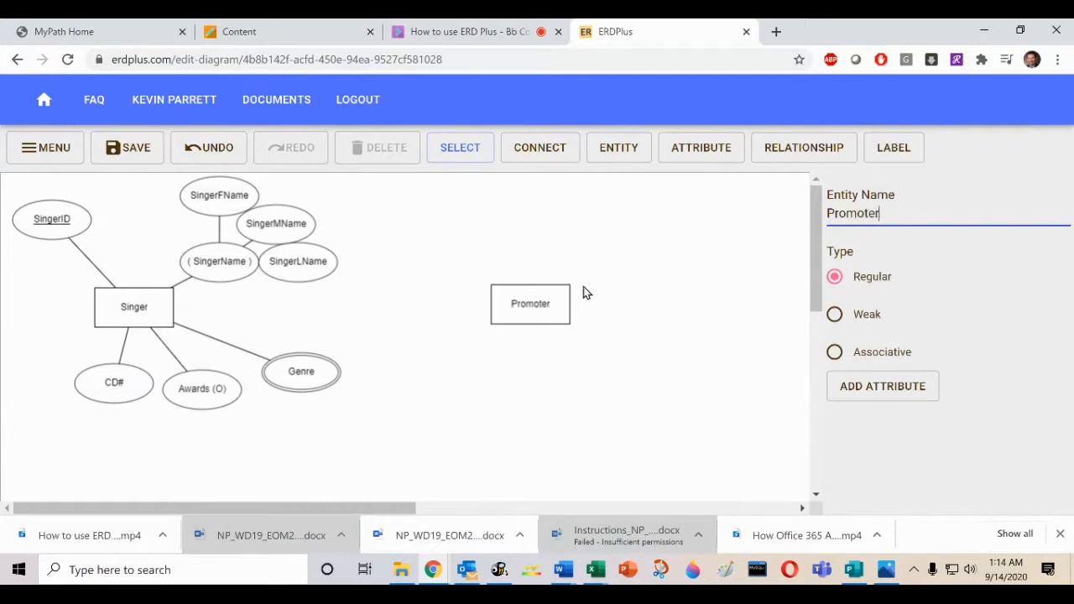
Step: Add four attributes to the Promoter entity
{"action": "left_click", "coordinate": [528, 305]}
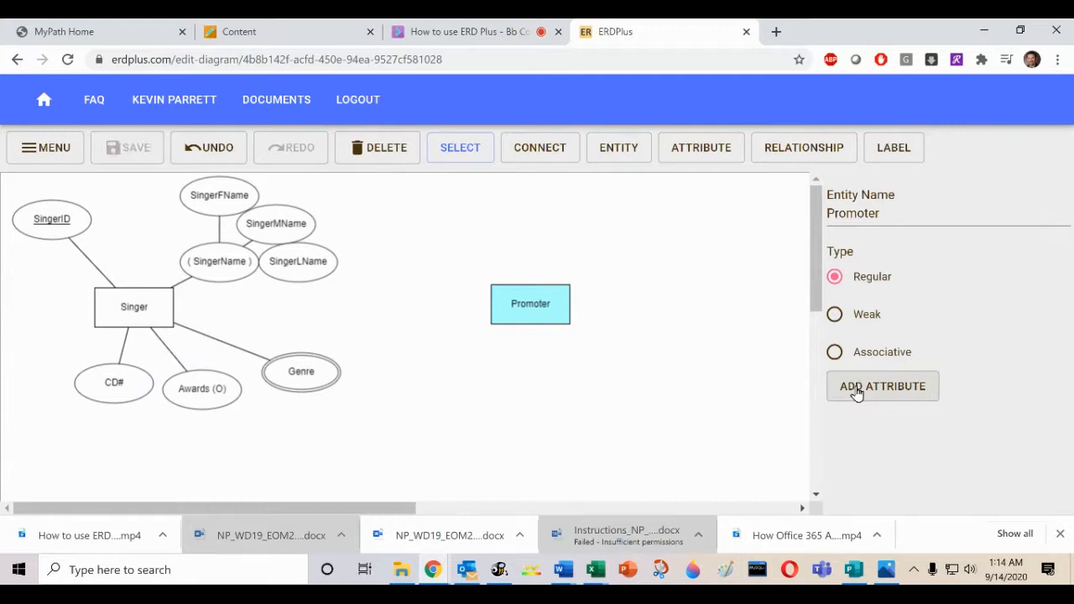
{"action": "left_click", "coordinate": [856, 392]}
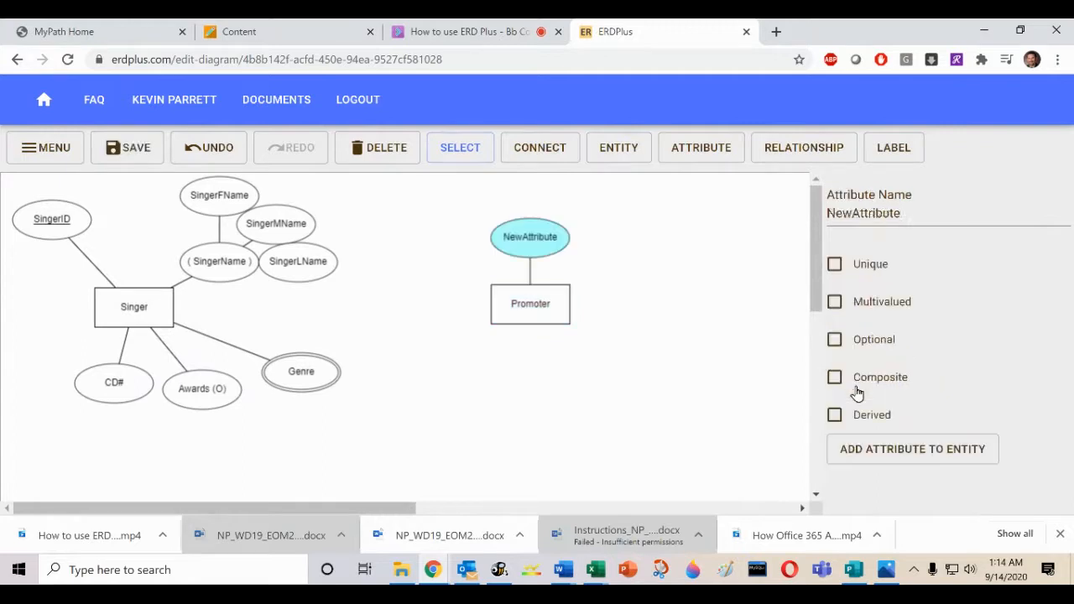
{"action": "left_click", "coordinate": [567, 332]}
{"action": "left_click", "coordinate": [501, 315]}
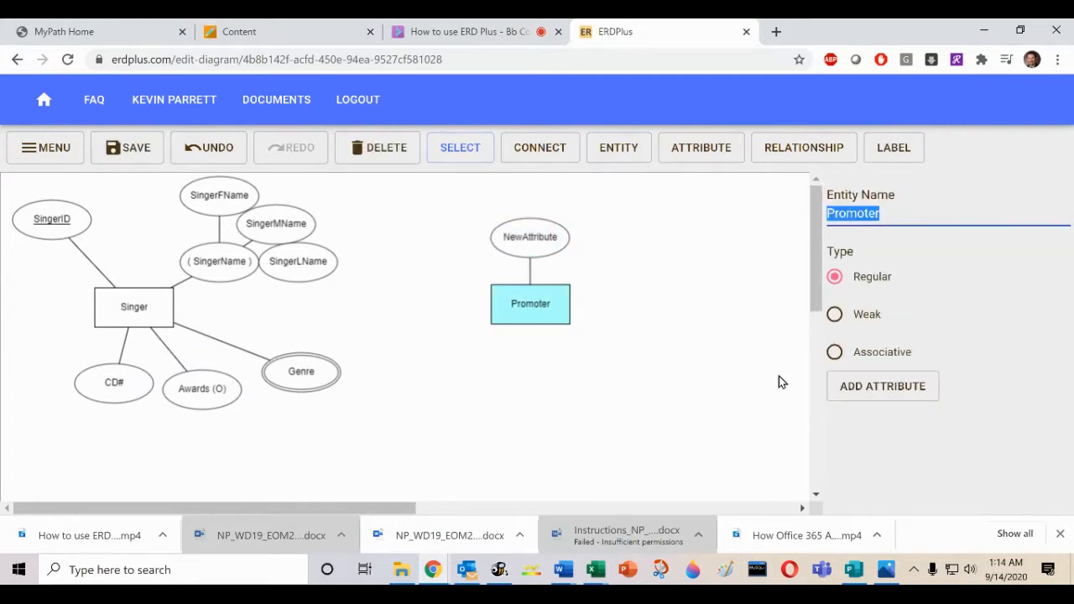
{"action": "left_click", "coordinate": [840, 391]}
{"action": "left_click", "coordinate": [507, 322]}
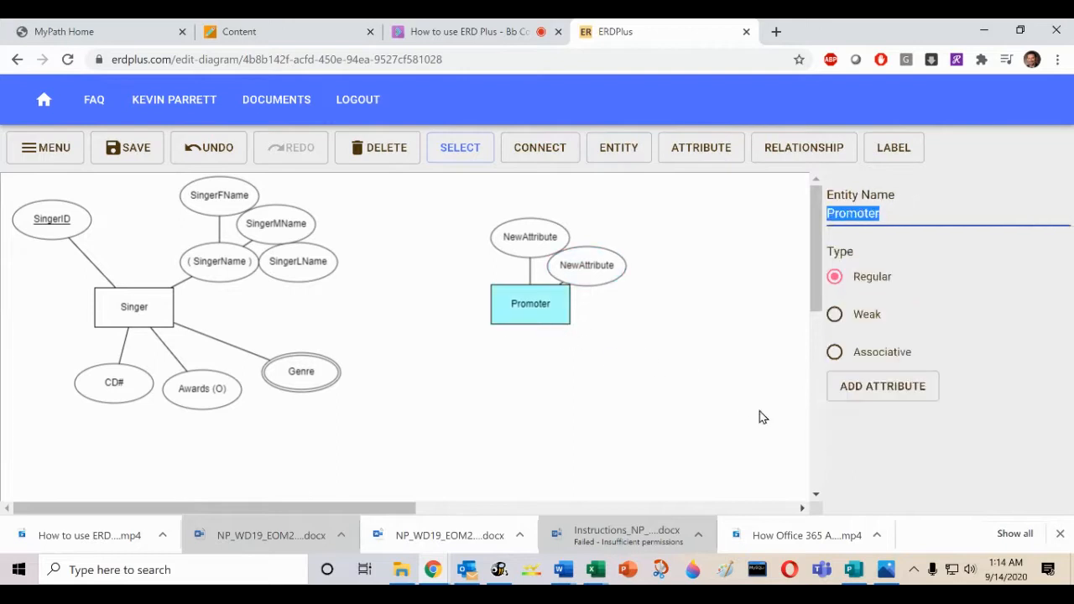
{"action": "left_click", "coordinate": [830, 386]}
{"action": "left_click", "coordinate": [577, 334]}
{"action": "left_click", "coordinate": [541, 316]}
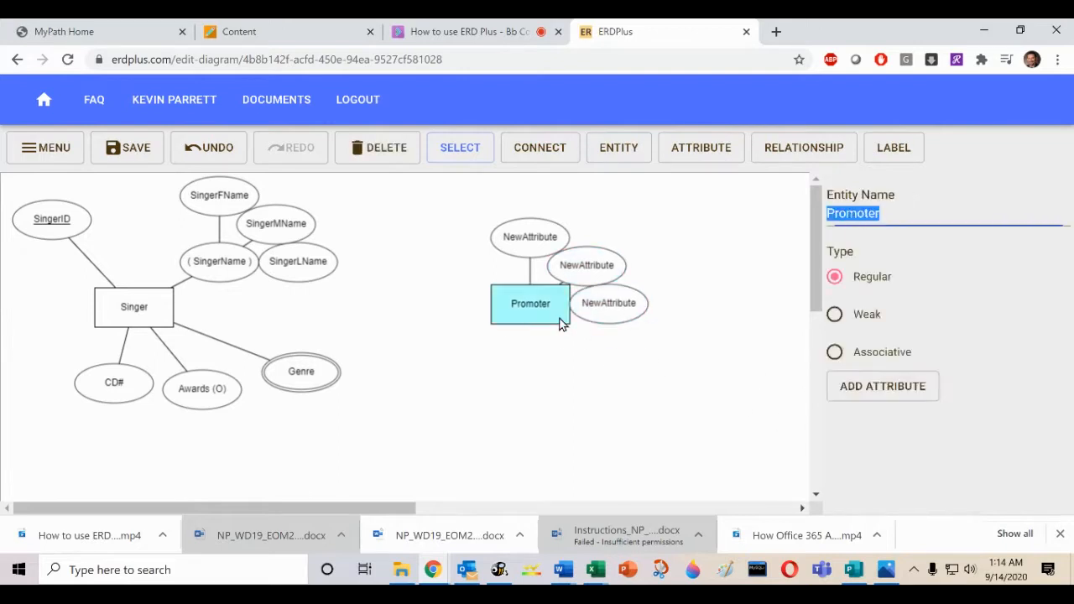
{"action": "left_click", "coordinate": [843, 387]}
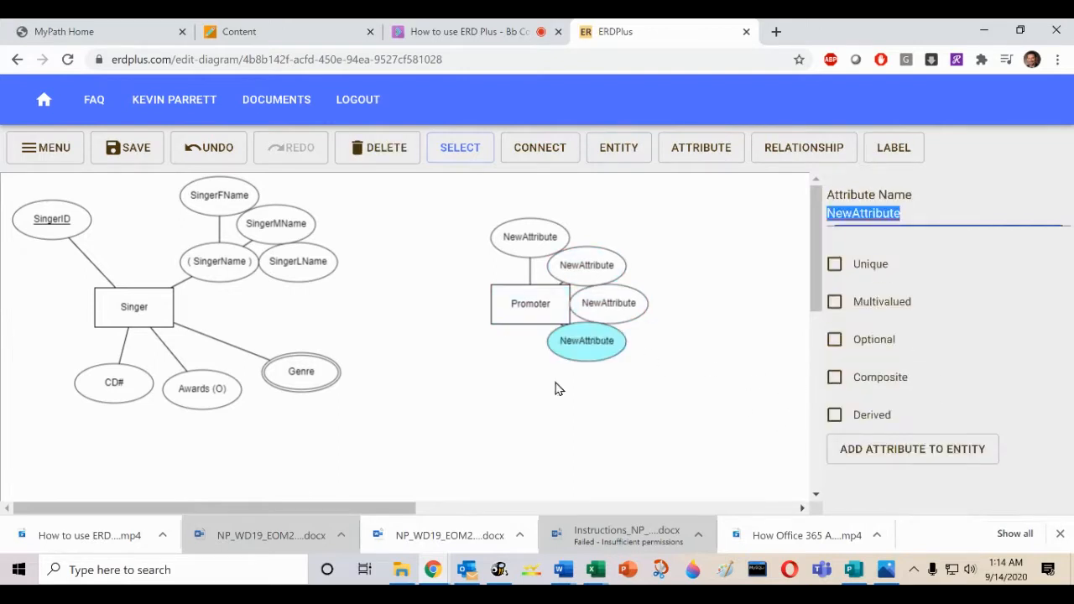
{"action": "left_click", "coordinate": [530, 308]}
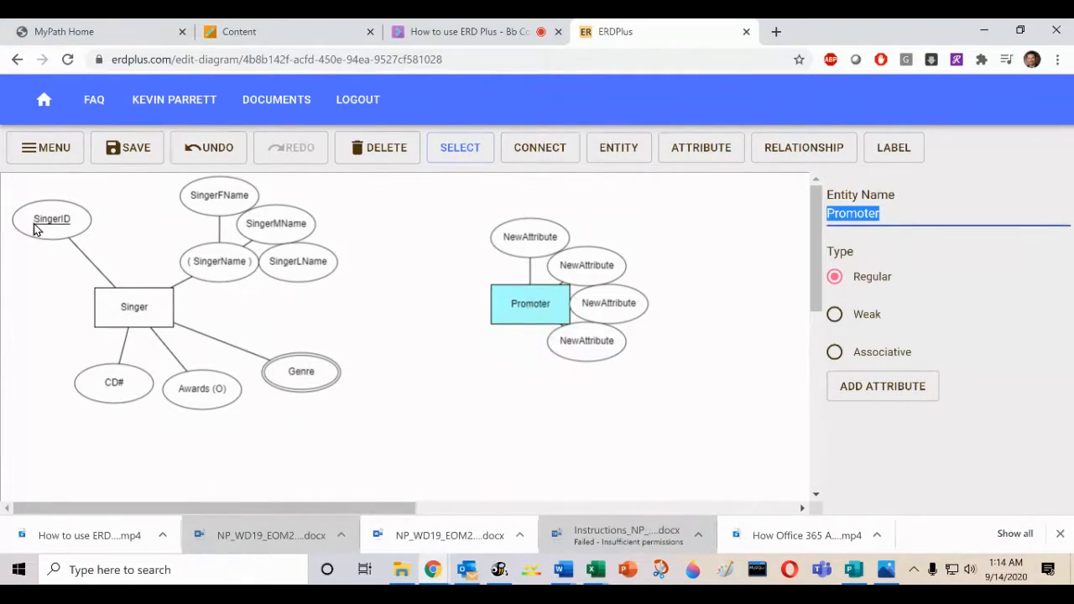
Step: Name the attribute directly above Promoter PromoterID, mark it as unique and move it to the entity's upper left
{"action": "left_click", "coordinate": [528, 252]}
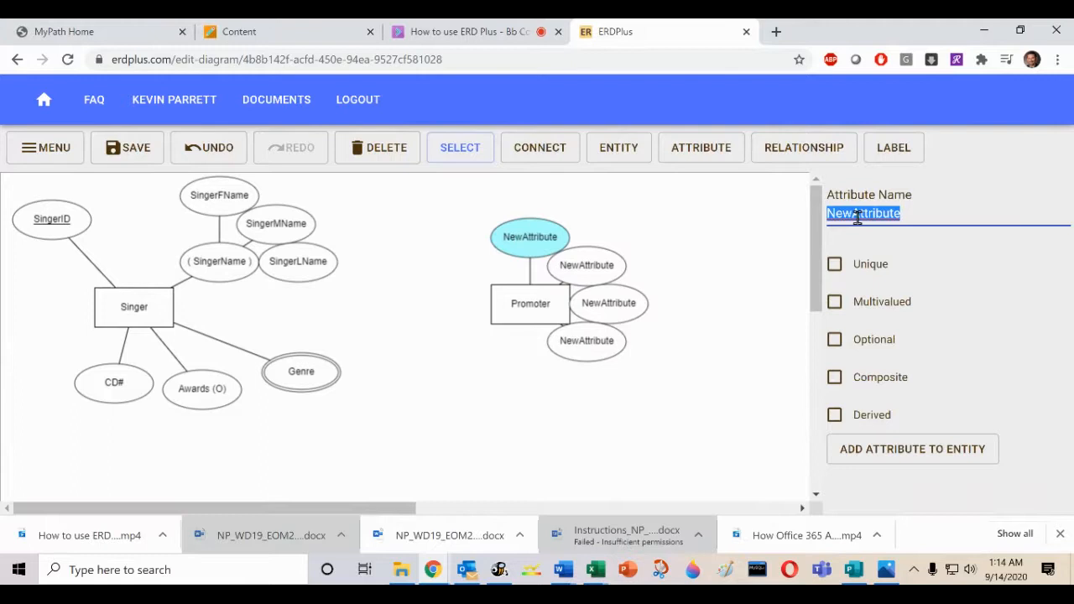
{"action": "type", "text": "Promot"}
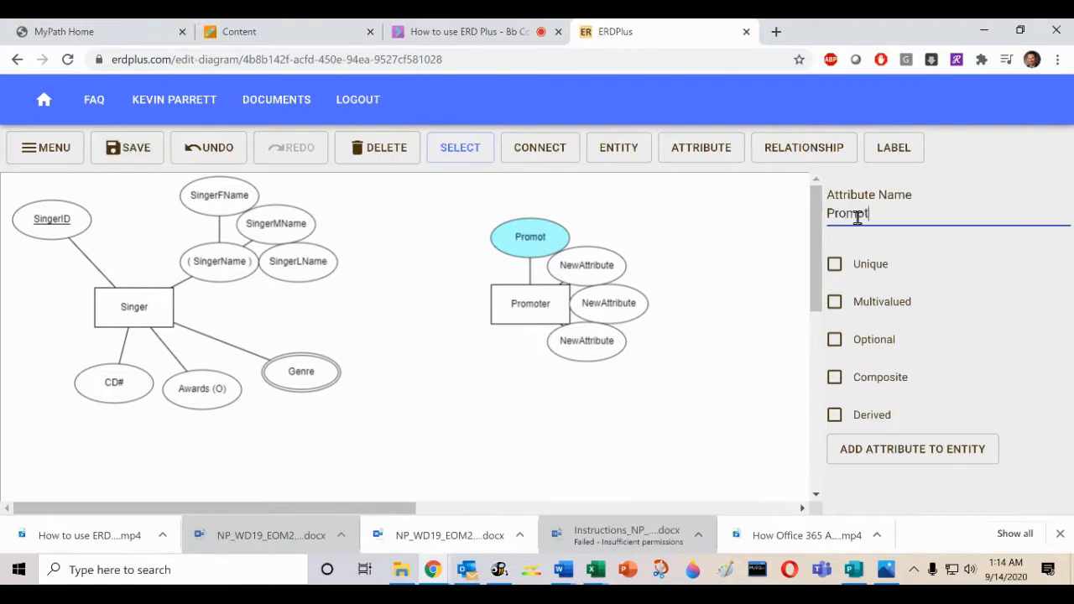
{"action": "type", "text": "erID"}
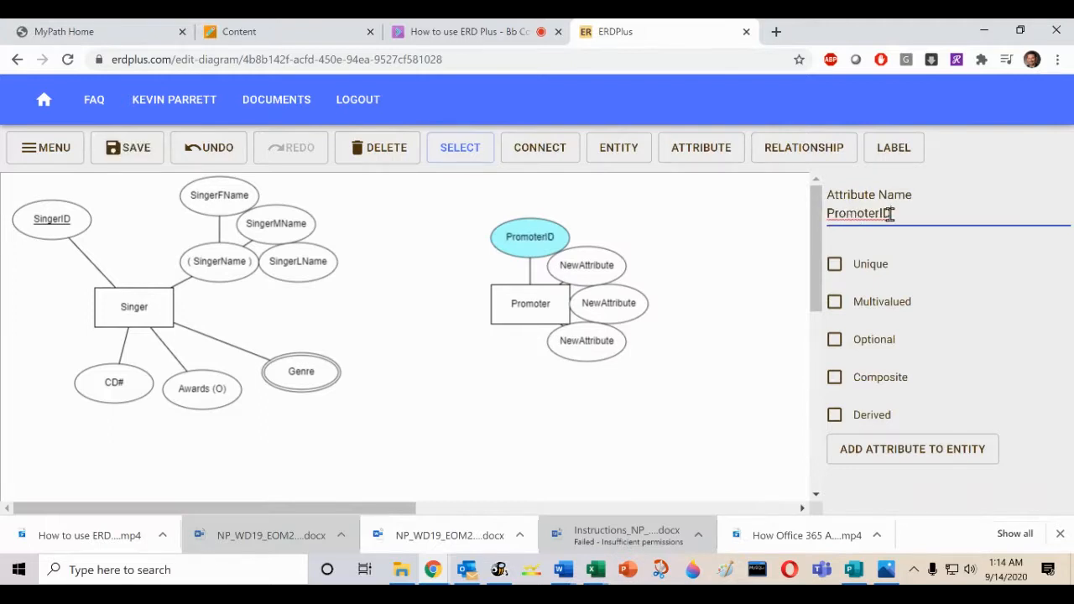
{"action": "left_click", "coordinate": [834, 264]}
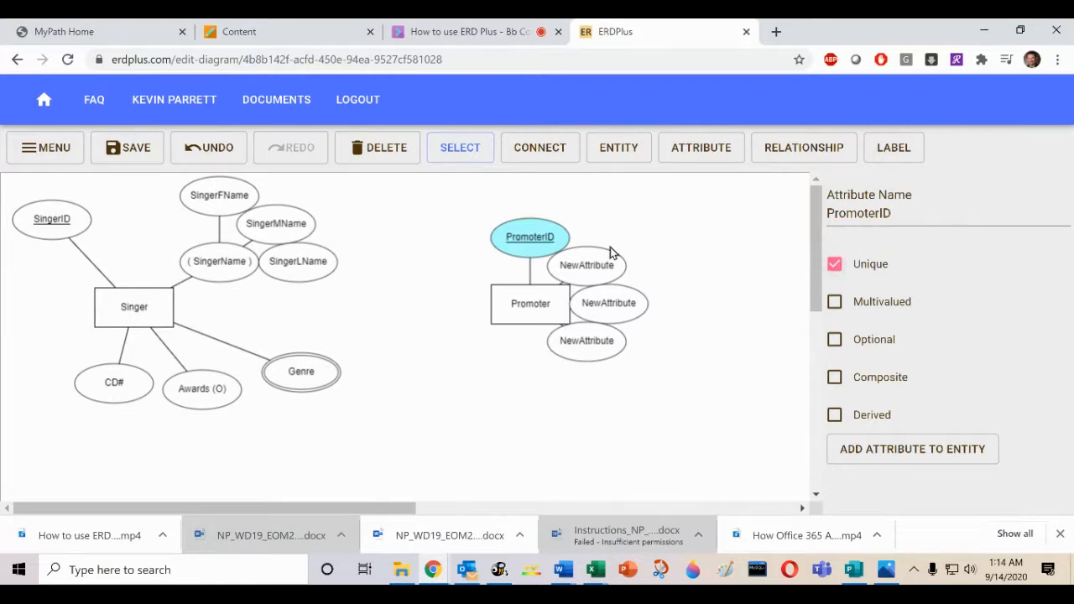
{"action": "left_click_drag", "start_coordinate": [524, 248], "coordinate": [464, 227]}
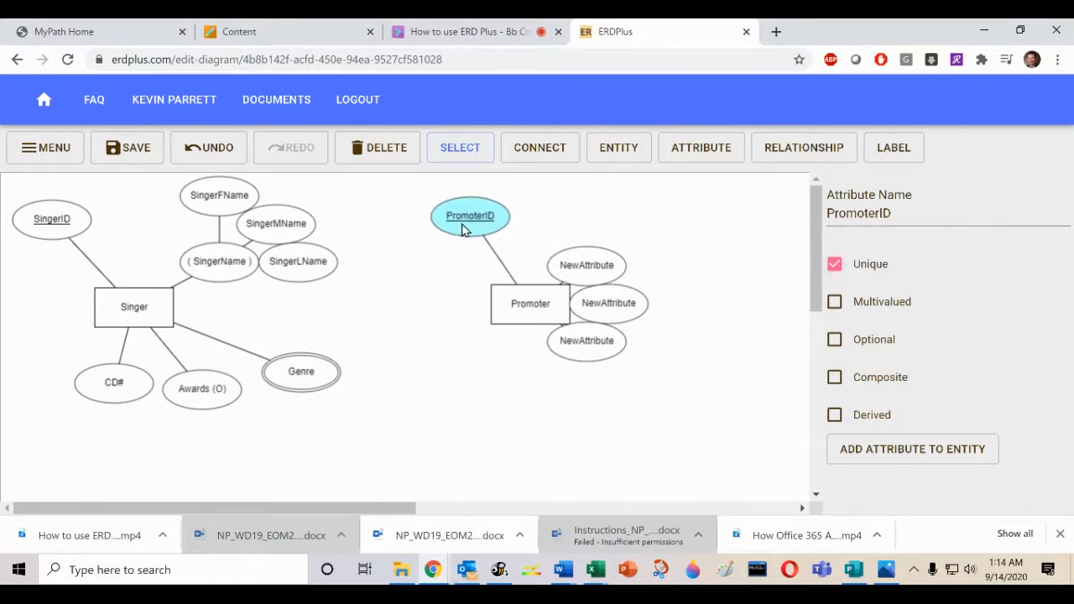
Step: Move the next attribute clockwise from PromoterID up to Promoter's upper right, clear of its neighbours, and rename it Location
{"action": "left_click_drag", "start_coordinate": [574, 267], "coordinate": [574, 239]}
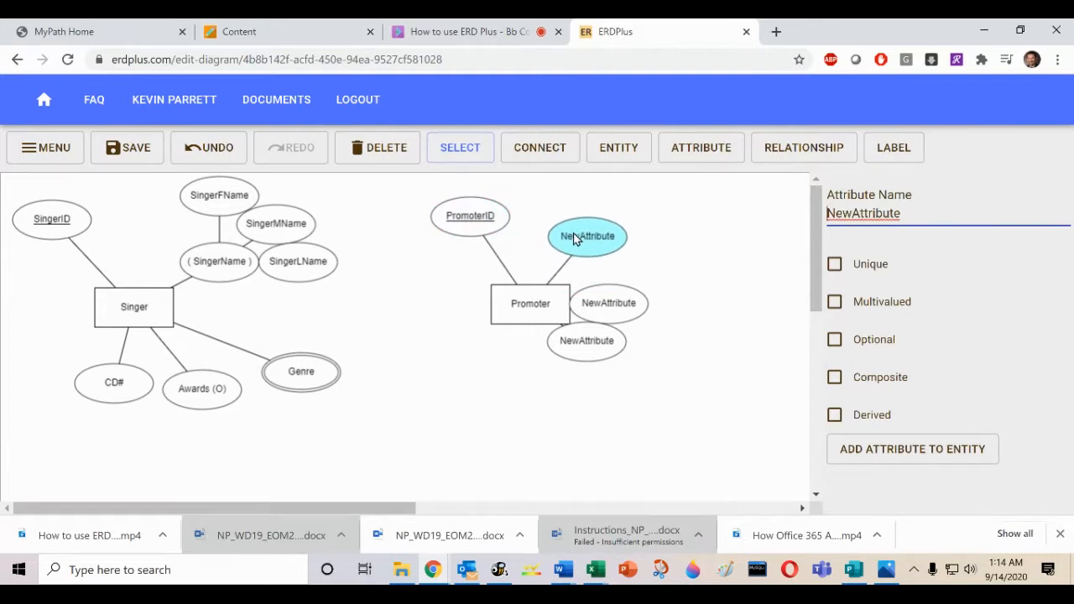
{"action": "left_click", "coordinate": [900, 216]}
{"action": "left_click_drag", "start_coordinate": [900, 216], "coordinate": [831, 218]}
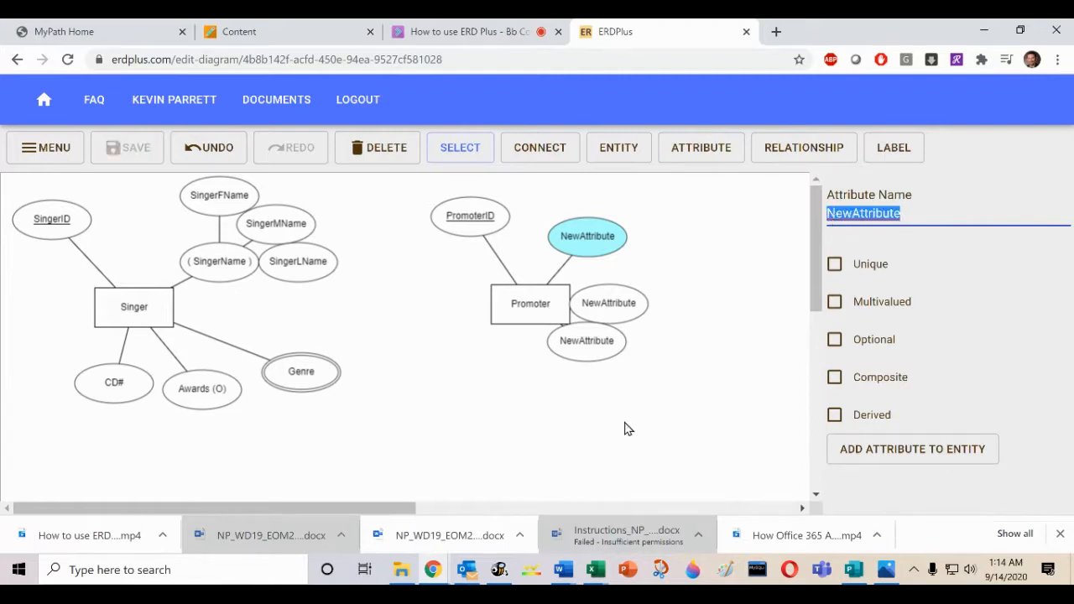
{"action": "type", "text": "Location"}
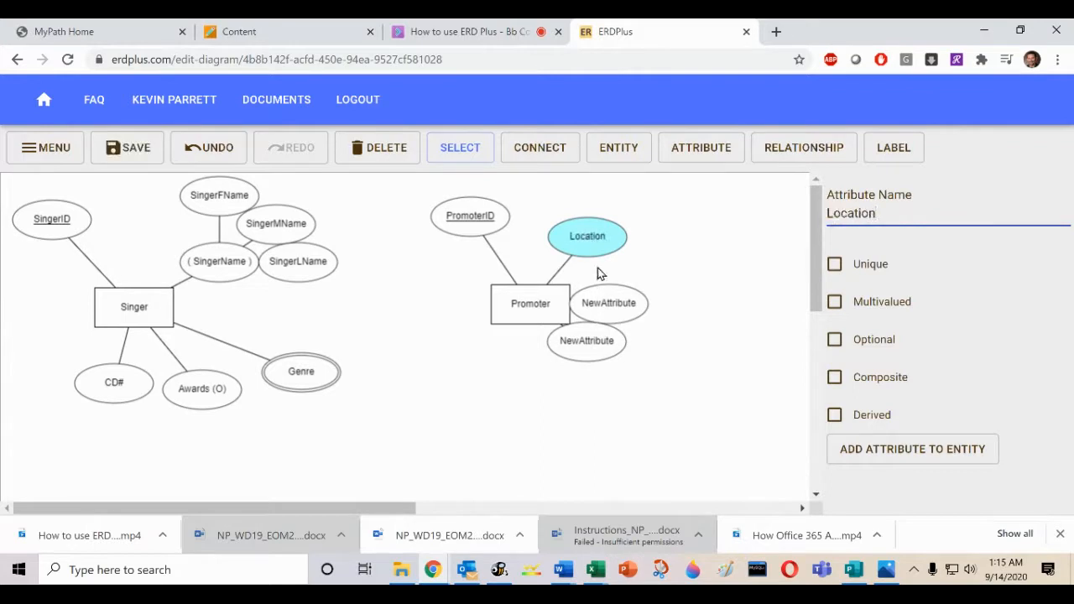
{"action": "left_click_drag", "start_coordinate": [592, 246], "coordinate": [585, 234]}
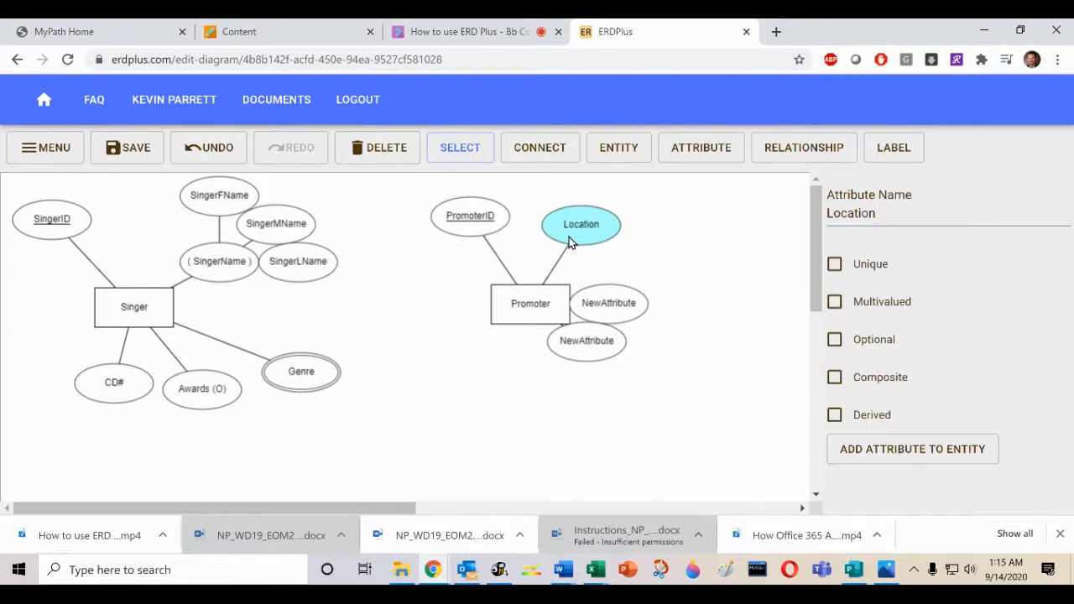
Step: Move the unnamed attribute touching Promoter's right side up and away from the entity, below Location
{"action": "left_click_drag", "start_coordinate": [625, 308], "coordinate": [658, 280]}
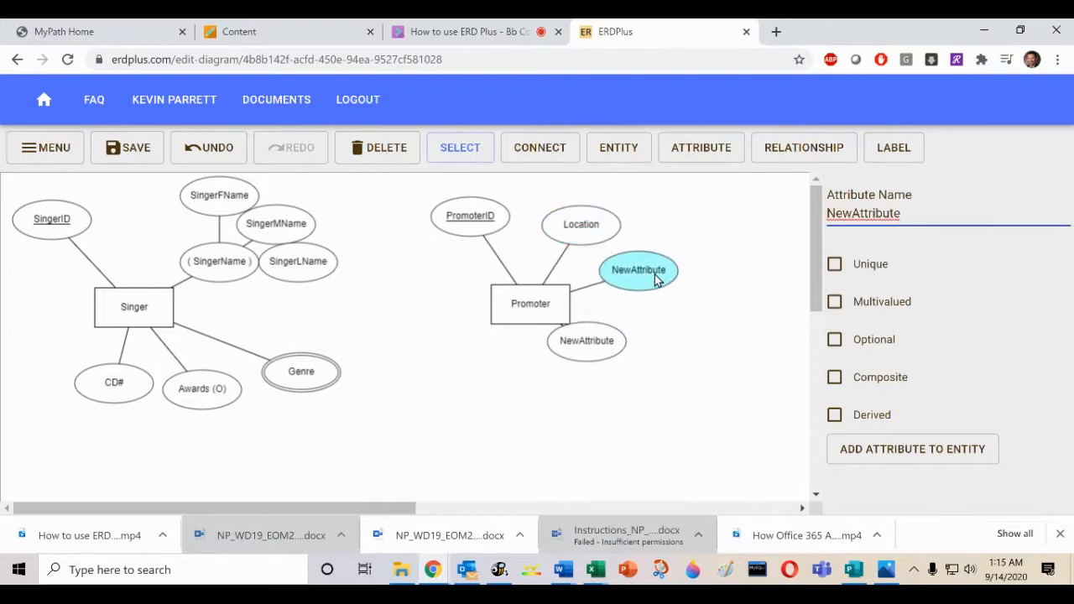